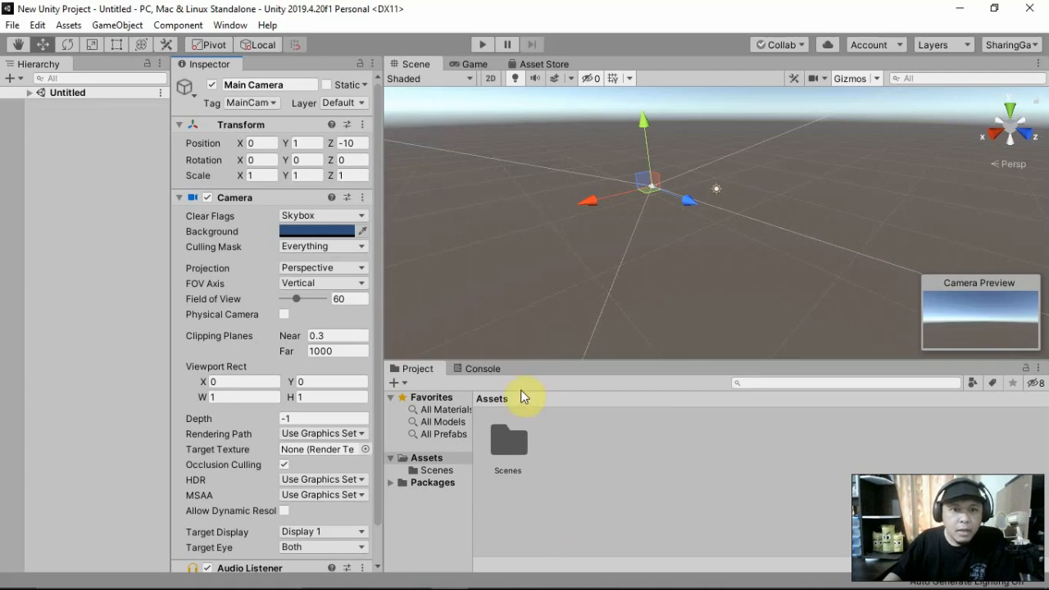
# Save the untitled scene as SampleScene in the project's Scenes folder
pyautogui.click(439, 472)
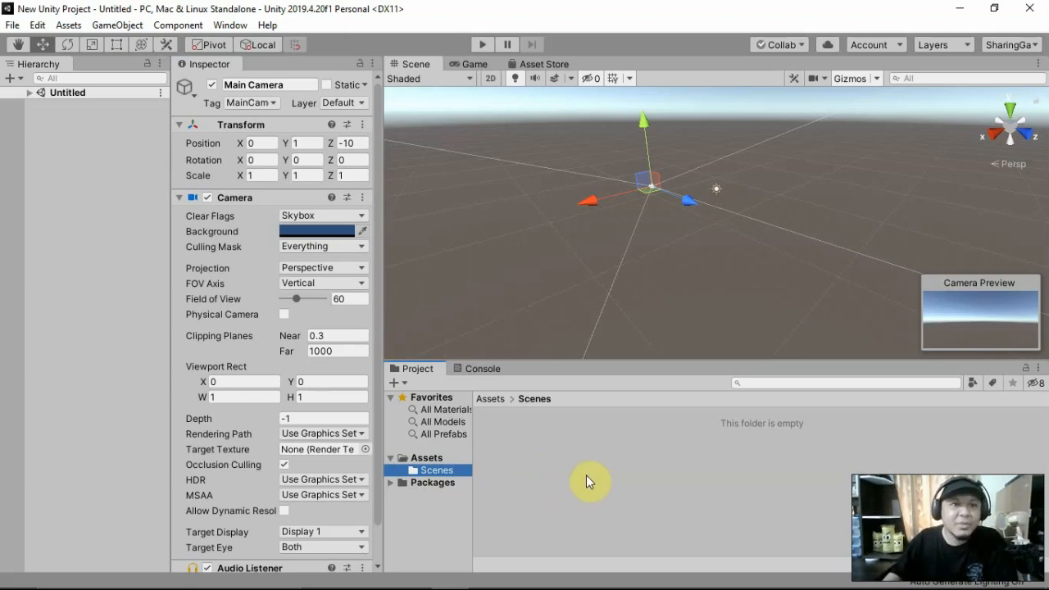
pyautogui.click(12, 25)
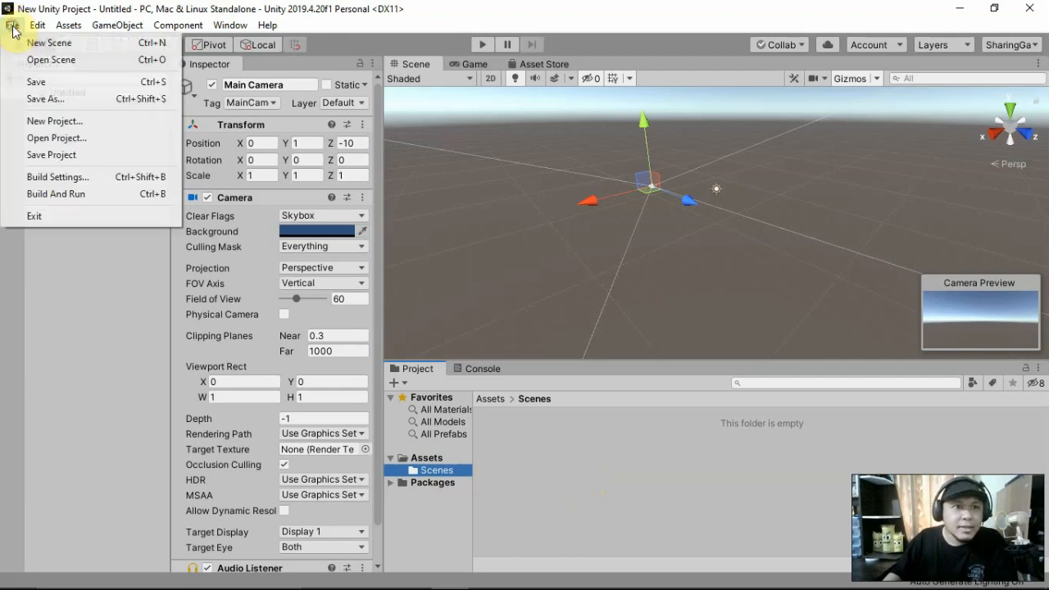
pyautogui.click(51, 85)
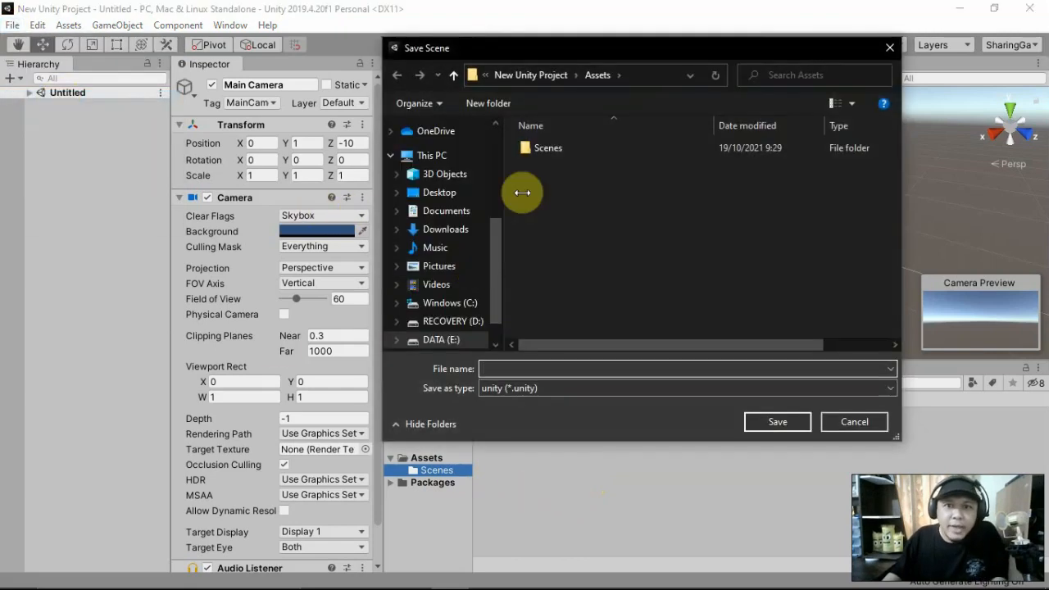
pyautogui.doubleClick(540, 154)
pyautogui.click(560, 367)
pyautogui.write('Sa')
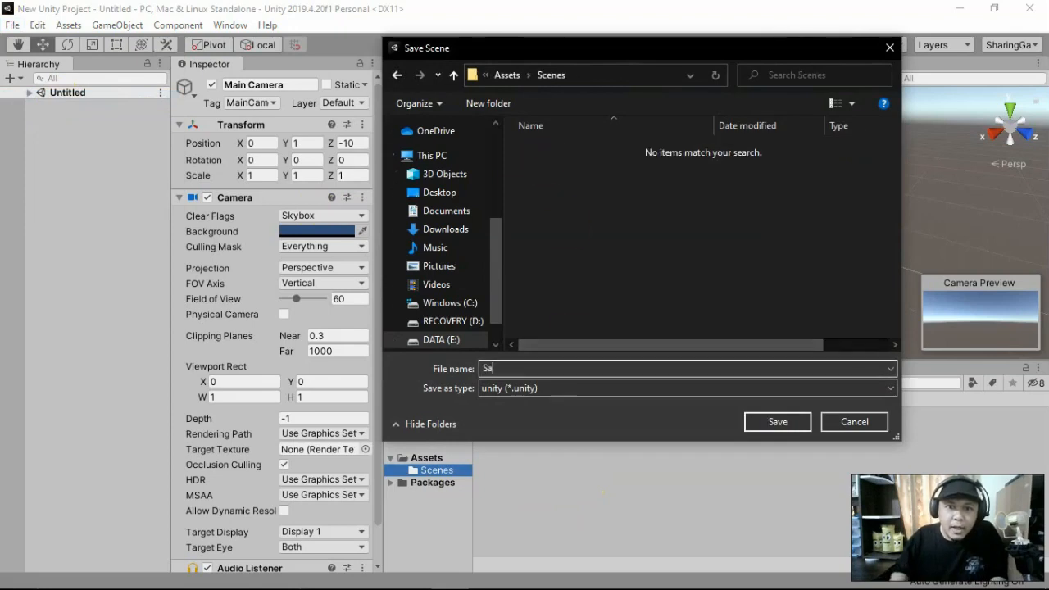
pyautogui.write('mpleScene')
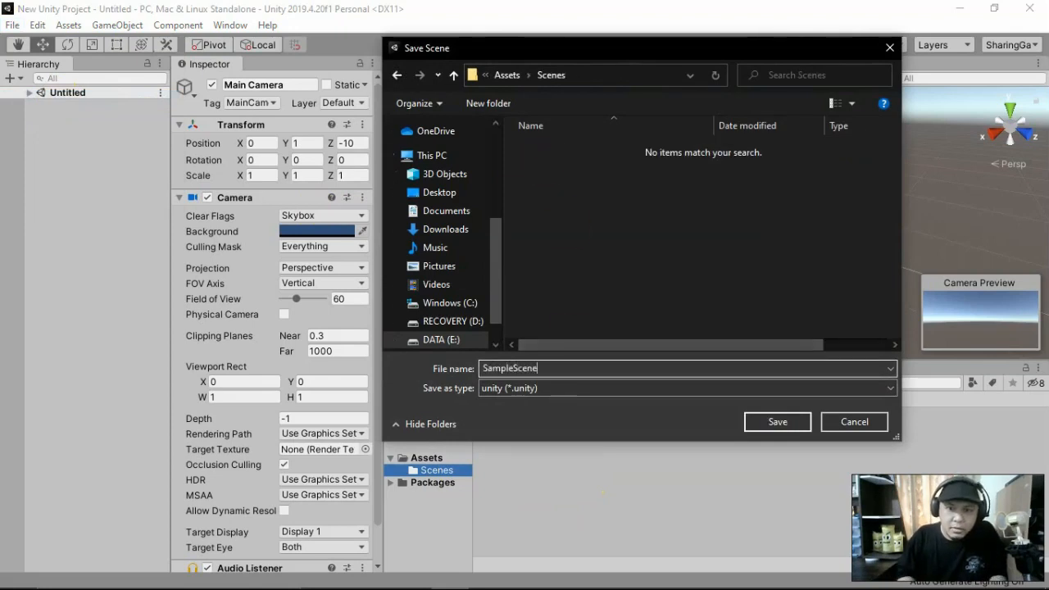
pyautogui.press('Return')
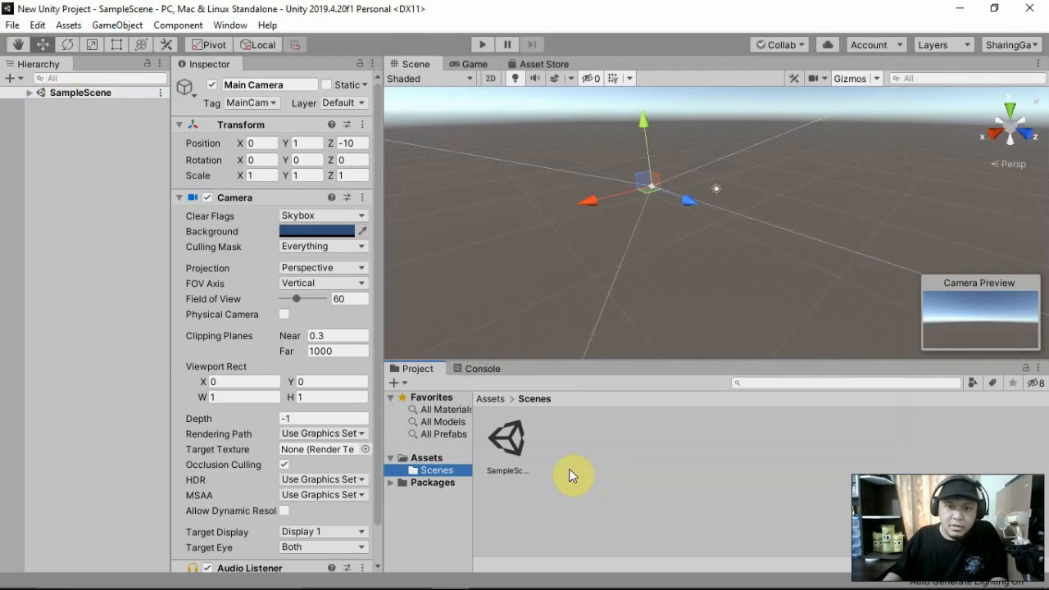
# Delete the SampleScene asset from the Scenes folder
pyautogui.click(518, 441)
pyautogui.moveTo(1001, 566); pyautogui.dragTo(963, 566)
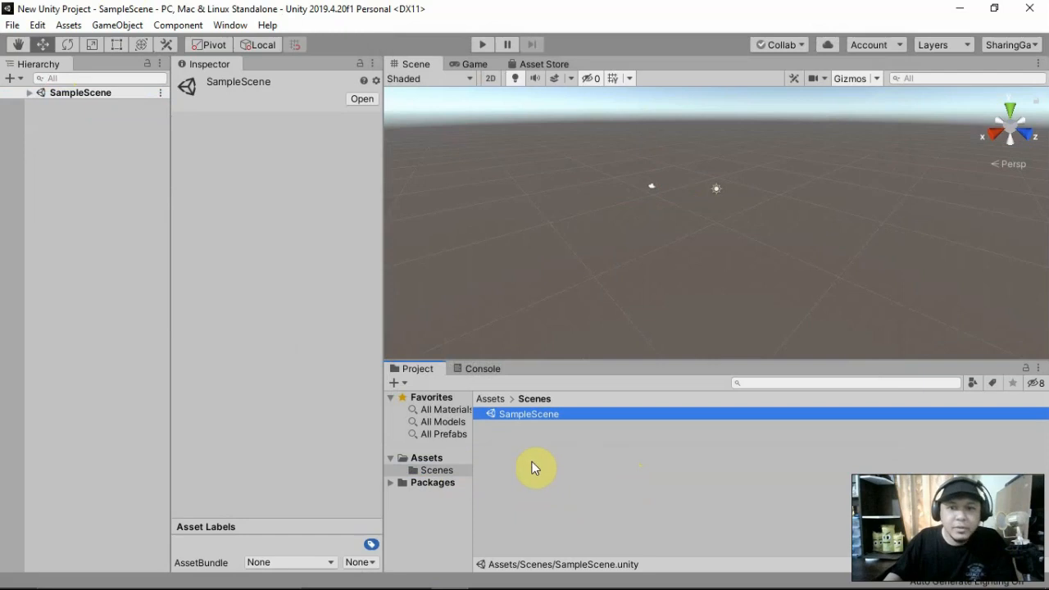
pyautogui.press('Delete')
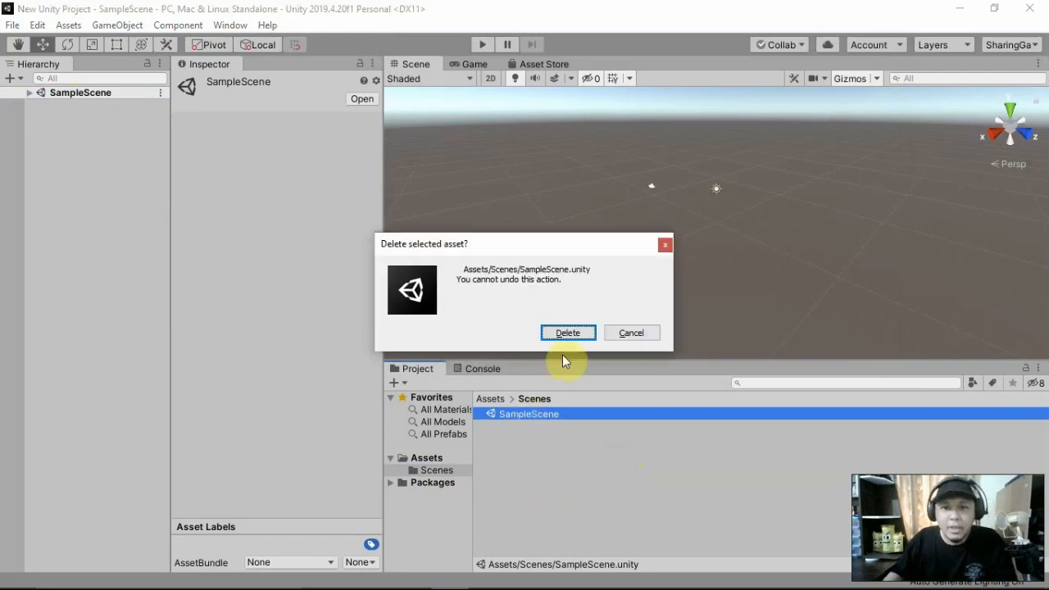
pyautogui.click(564, 332)
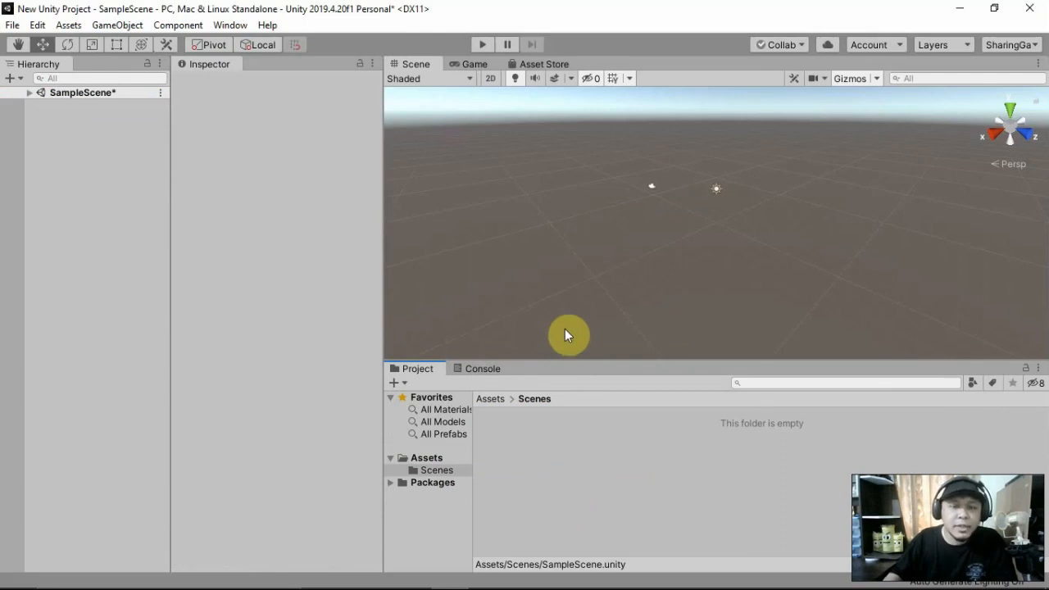
# Create a new scene without saving the changes to the deleted SampleScene
pyautogui.click(12, 25)
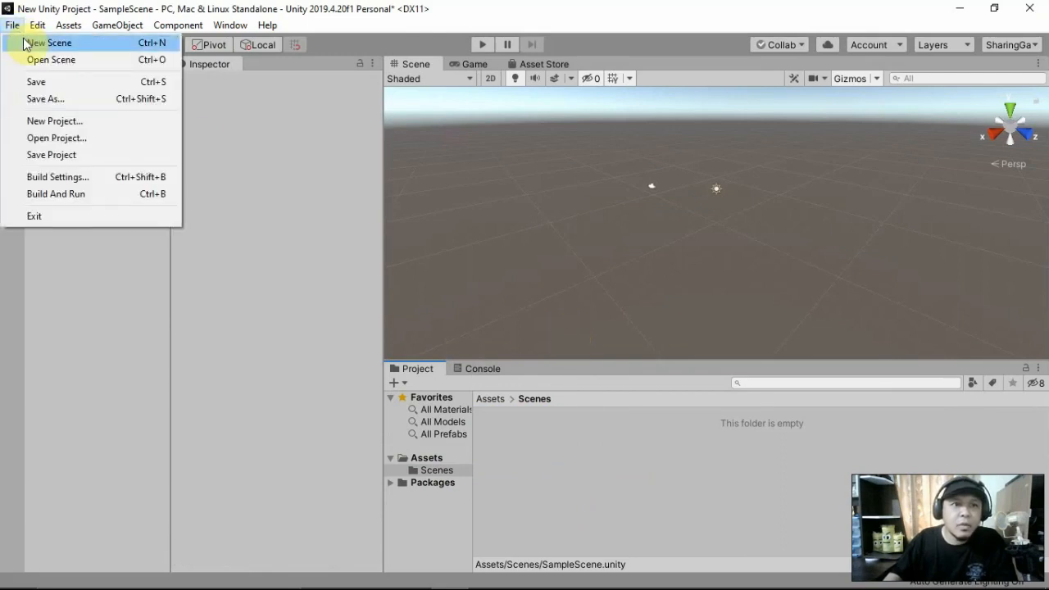
pyautogui.click(23, 40)
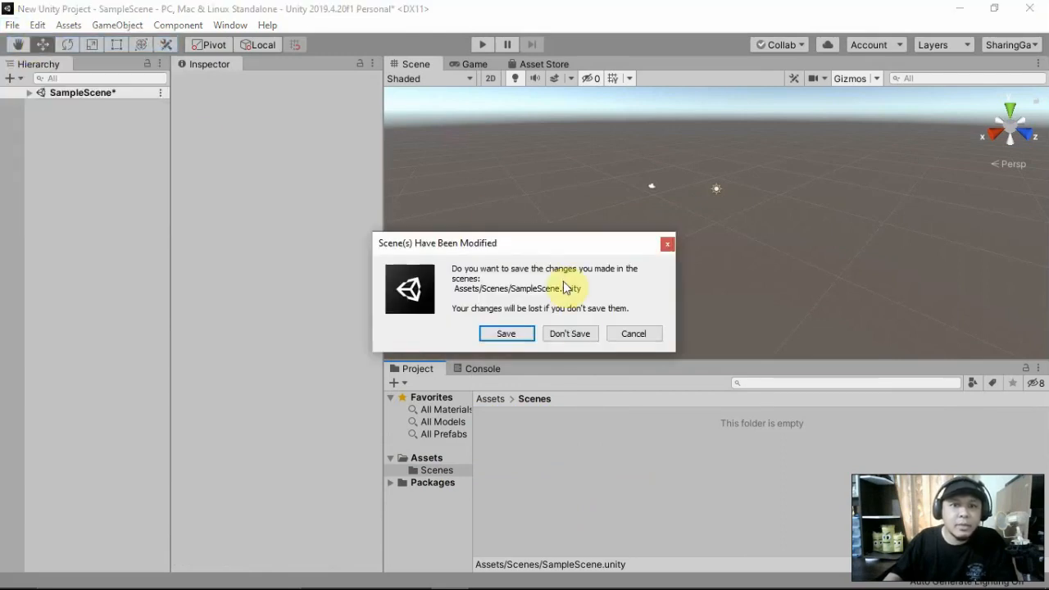
pyautogui.click(570, 334)
# Save the new scene as Scene1 in the Scenes folder
pyautogui.click(12, 25)
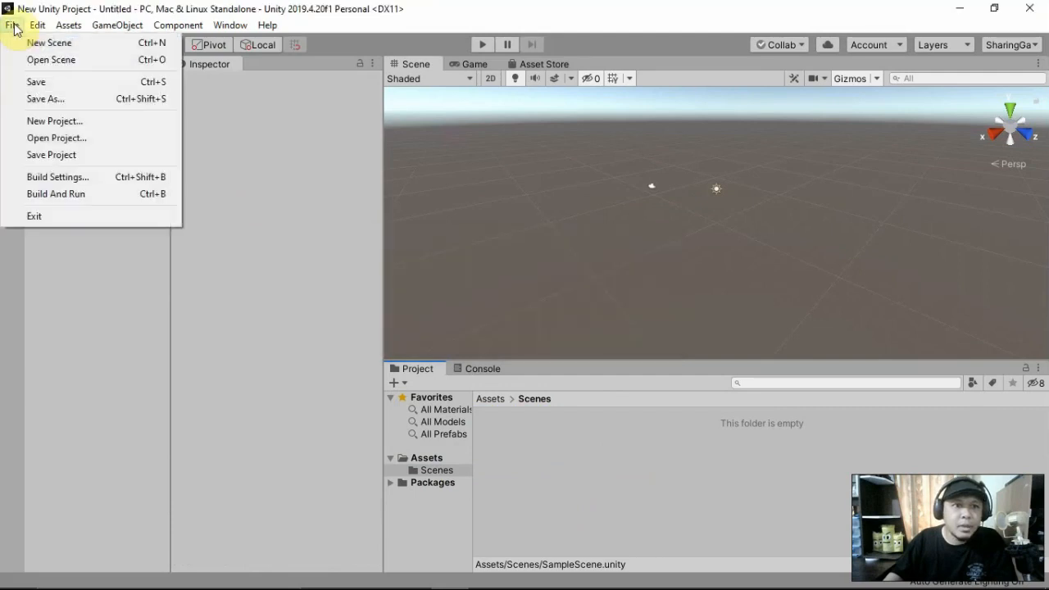
pyautogui.click(47, 99)
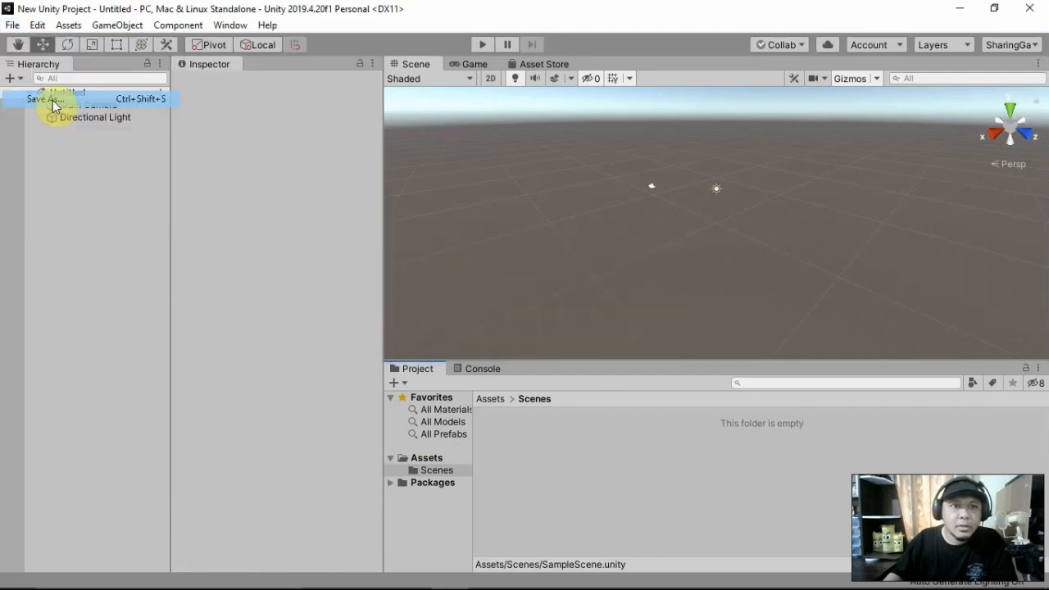
pyautogui.doubleClick(524, 152)
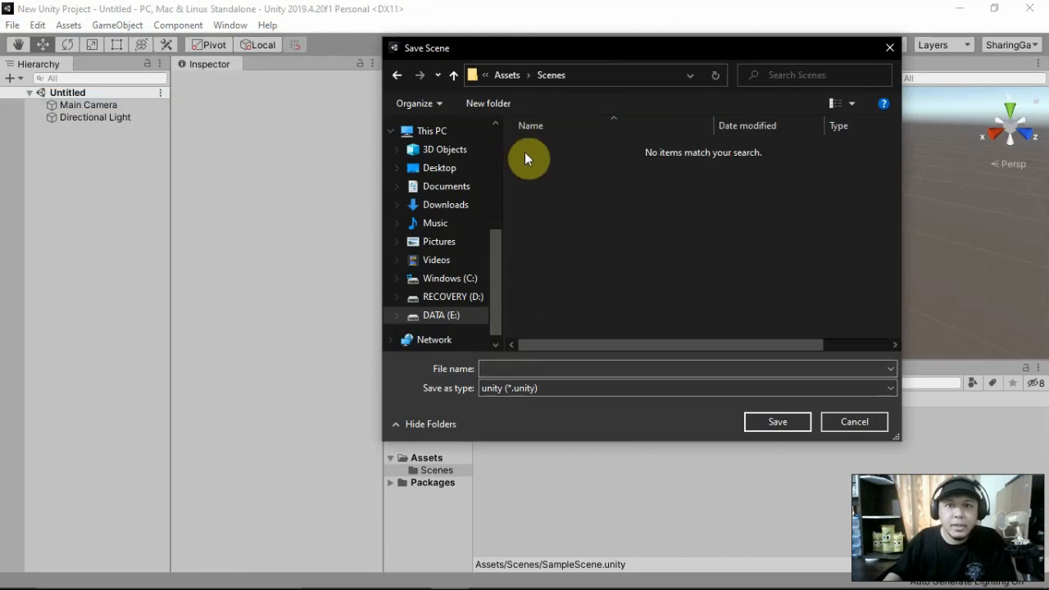
pyautogui.click(523, 368)
pyautogui.write('Scene1')
pyautogui.press('Return')
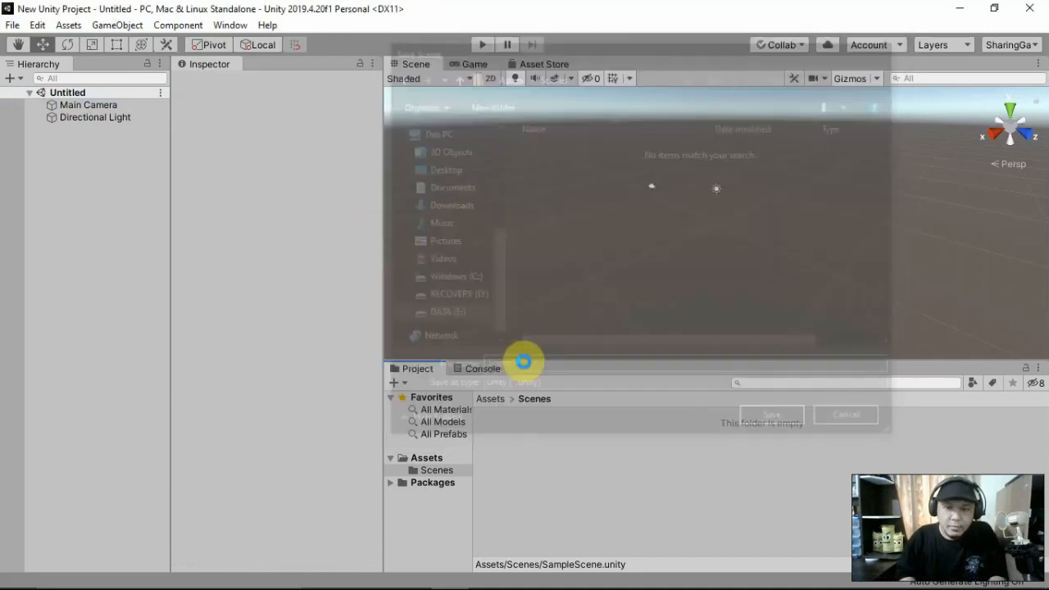
# Save a copy of Scene1 as Scene2 in the Scenes folder
pyautogui.click(12, 26)
pyautogui.click(48, 99)
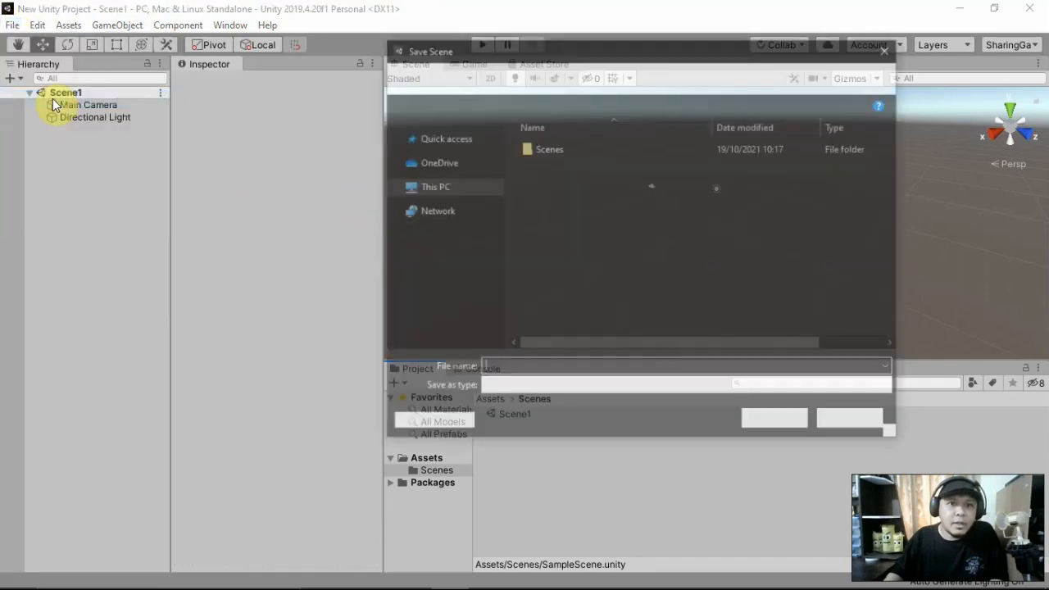
pyautogui.write('Scene2')
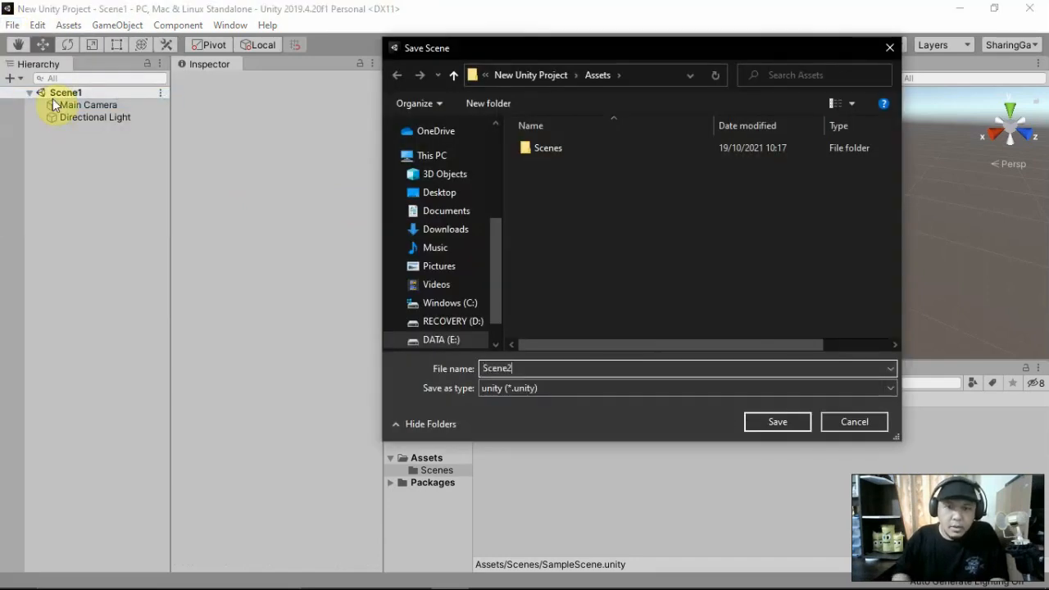
pyautogui.doubleClick(557, 146)
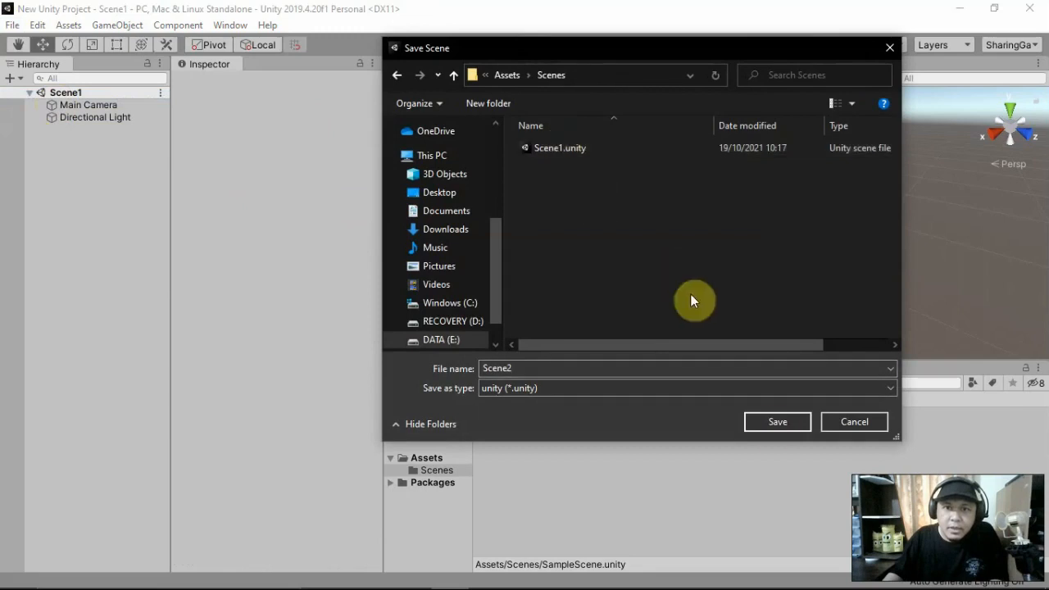
pyautogui.click(778, 422)
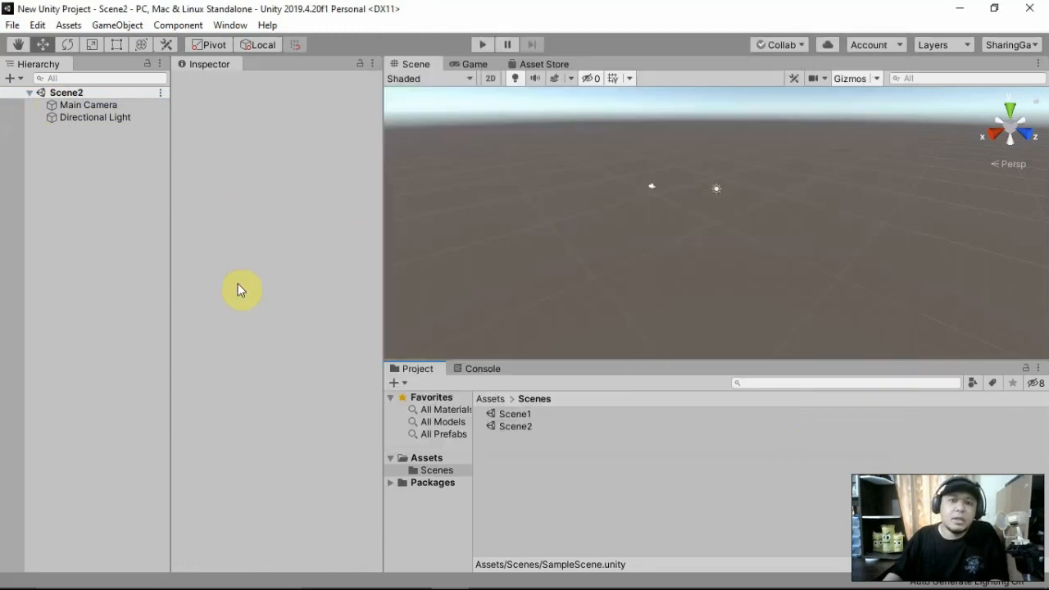
# Save a copy of Scene2 as Scene3 in the Scenes folder
pyautogui.click(12, 25)
pyautogui.click(58, 100)
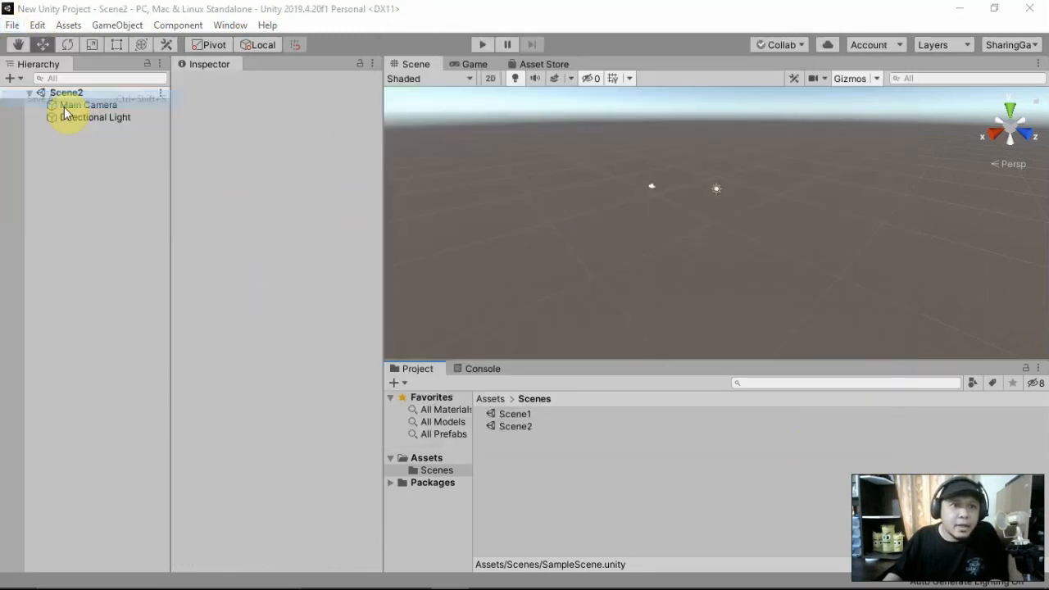
pyautogui.write('Scee')
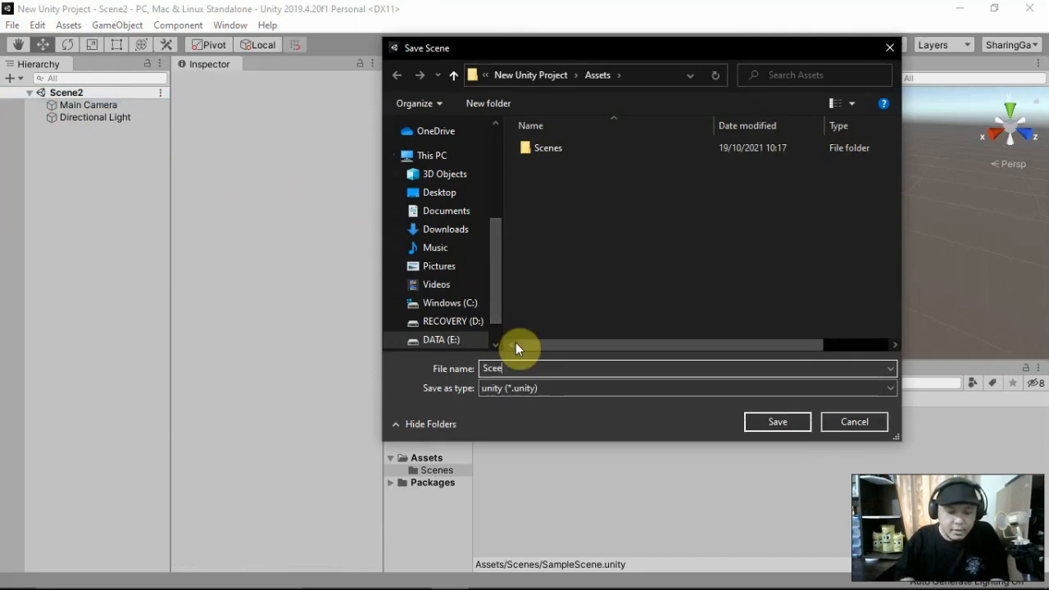
pyautogui.press('BackSpace')
pyautogui.write('n3')
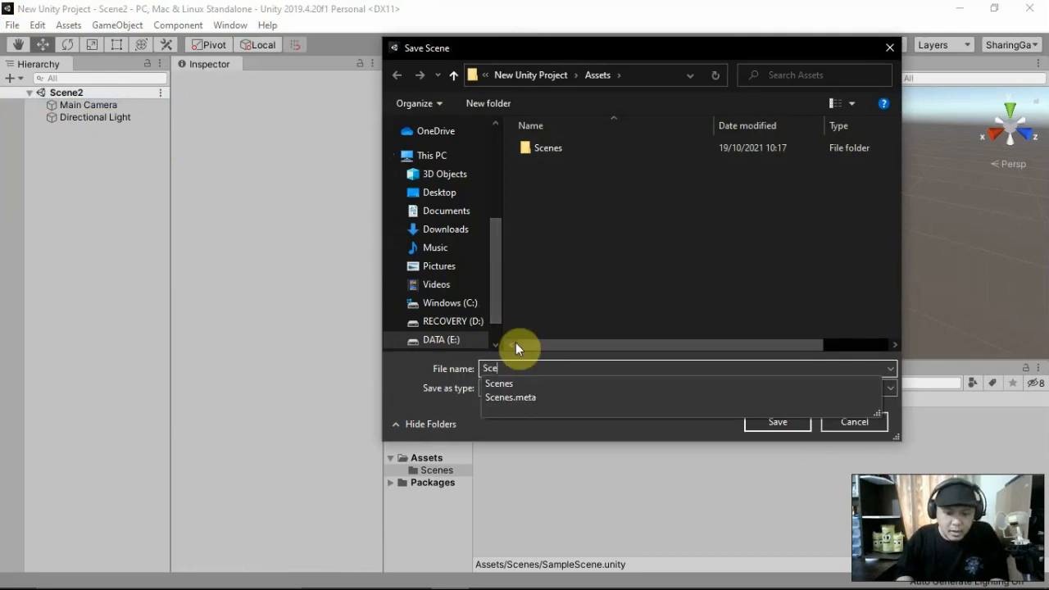
pyautogui.press('BackSpace')
pyautogui.write('e3')
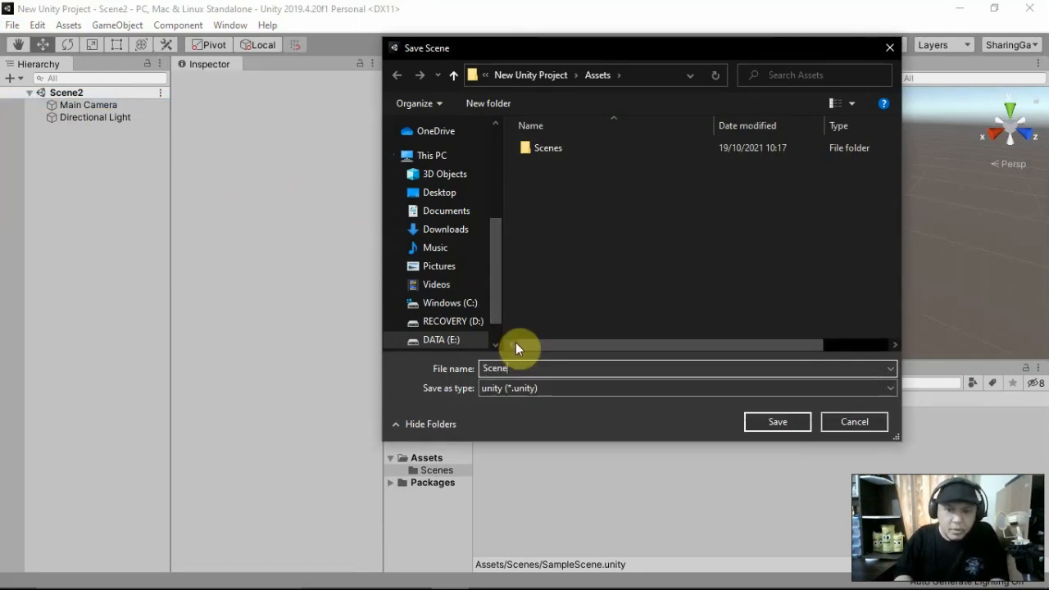
pyautogui.doubleClick(525, 149)
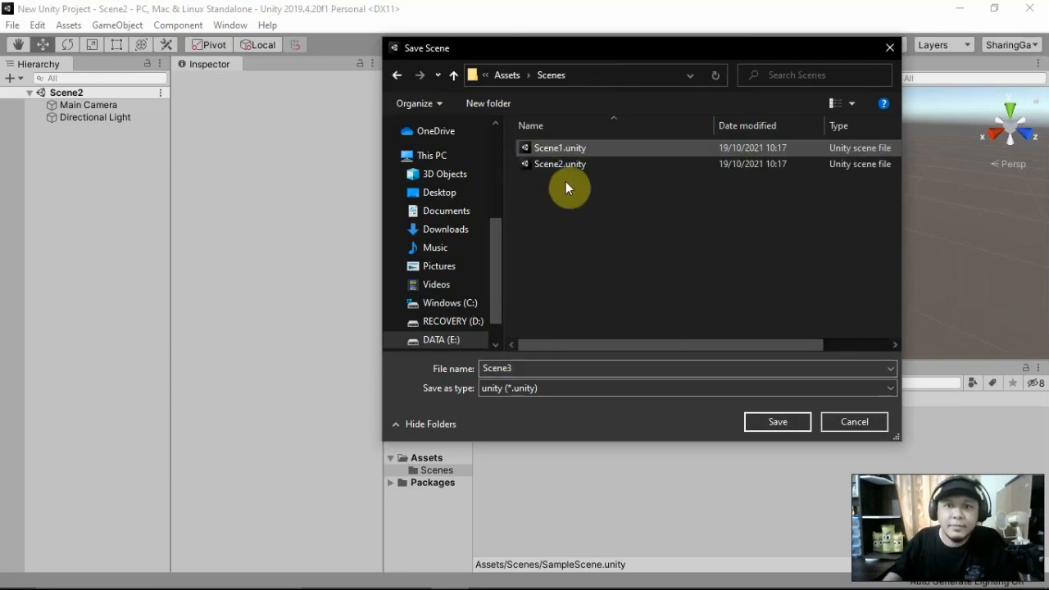
pyautogui.click(784, 423)
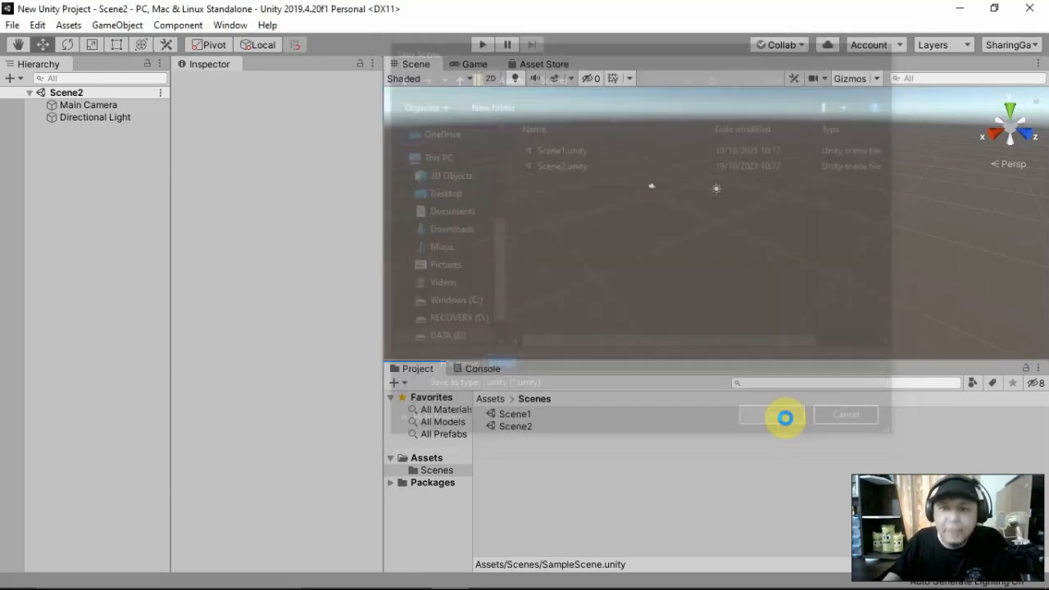
# Open Scene1, Scene2 and Scene3 in turn from the Scenes folder, then return to Scene1
pyautogui.click(427, 458)
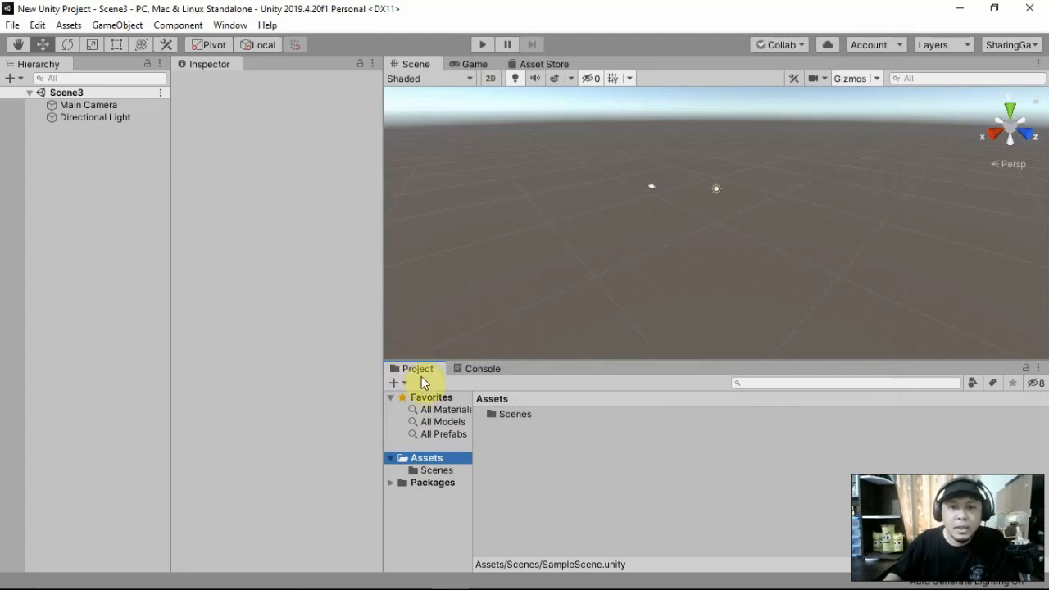
pyautogui.click(437, 471)
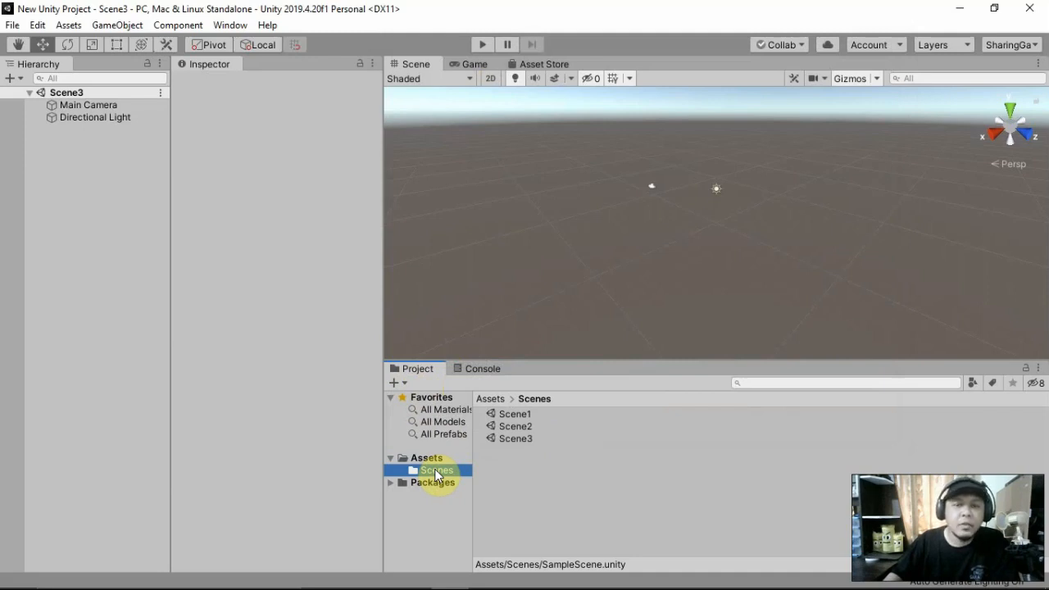
pyautogui.click(516, 415)
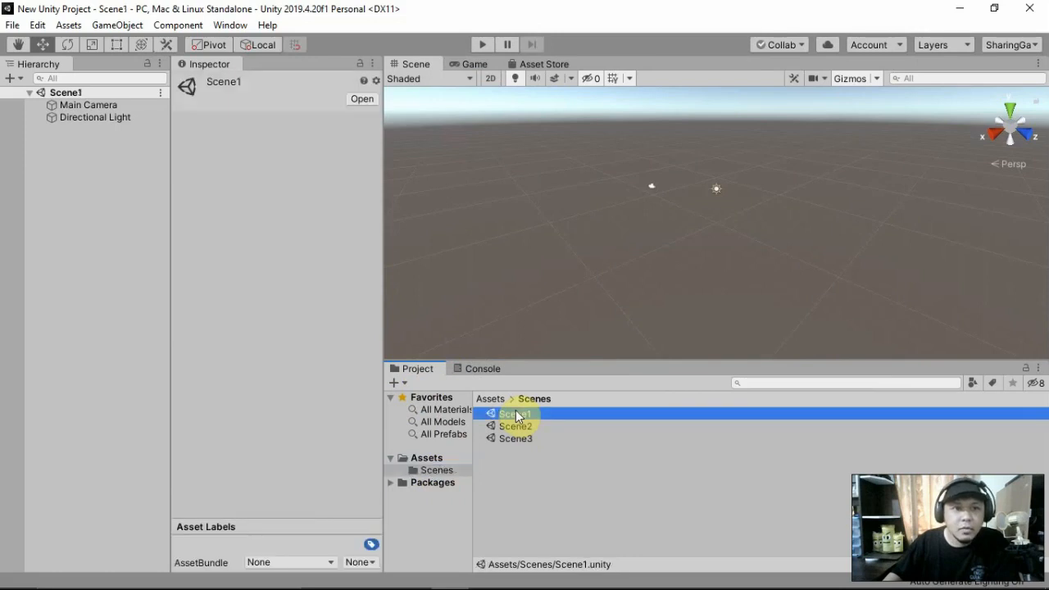
pyautogui.doubleClick(517, 426)
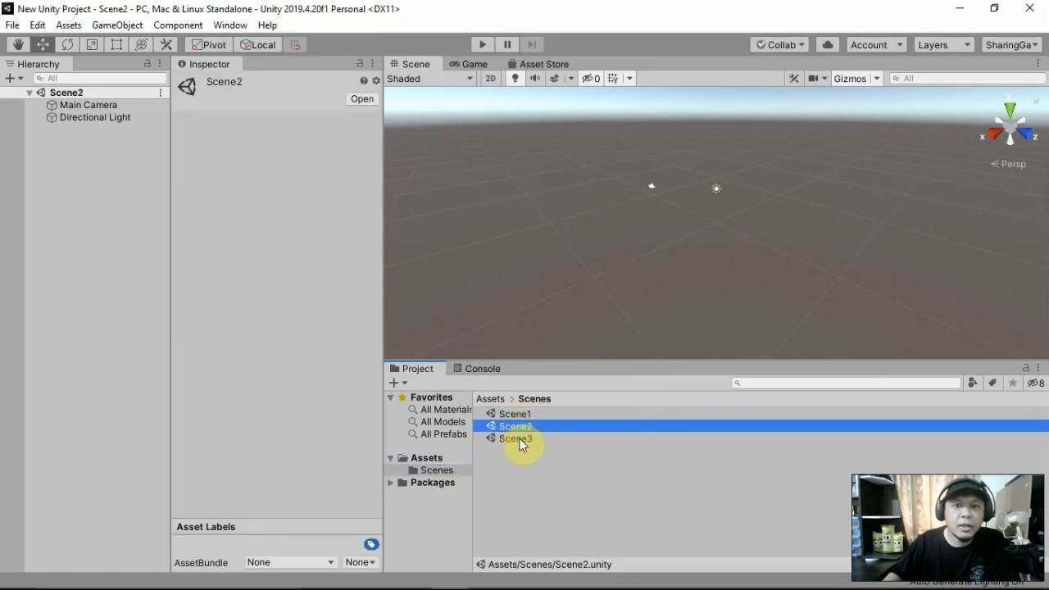
pyautogui.doubleClick(520, 438)
pyautogui.click(519, 438)
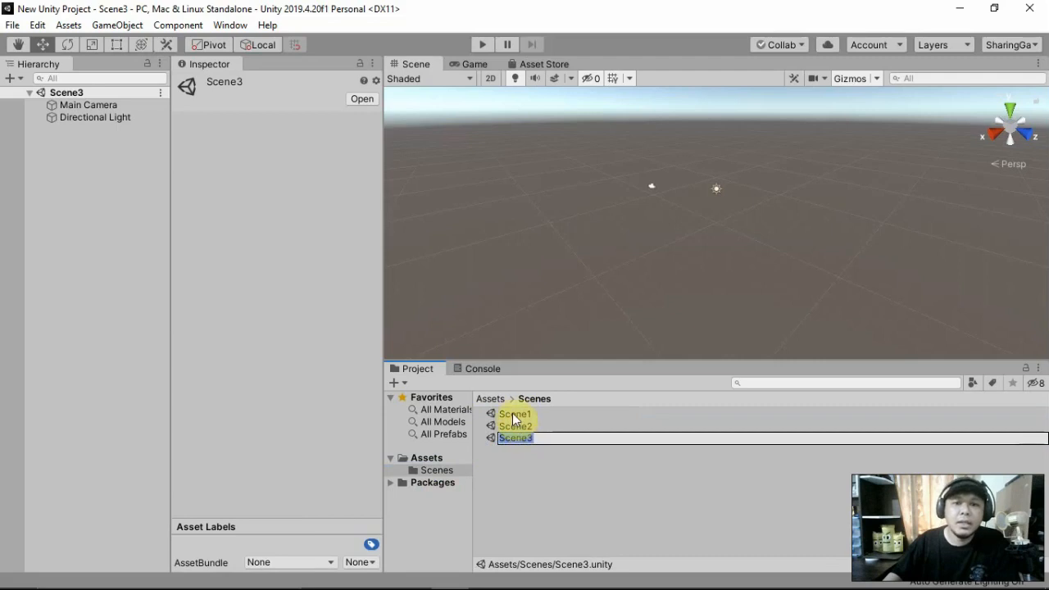
pyautogui.doubleClick(514, 415)
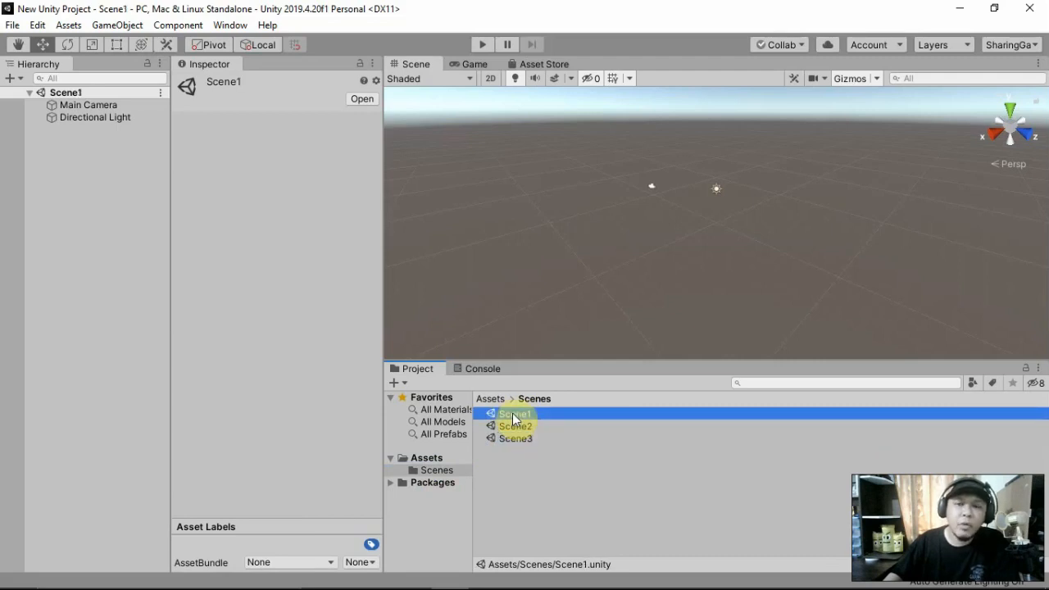
# Inspect the component properties of Scene1's Main Camera and Directional Light
pyautogui.click(90, 105)
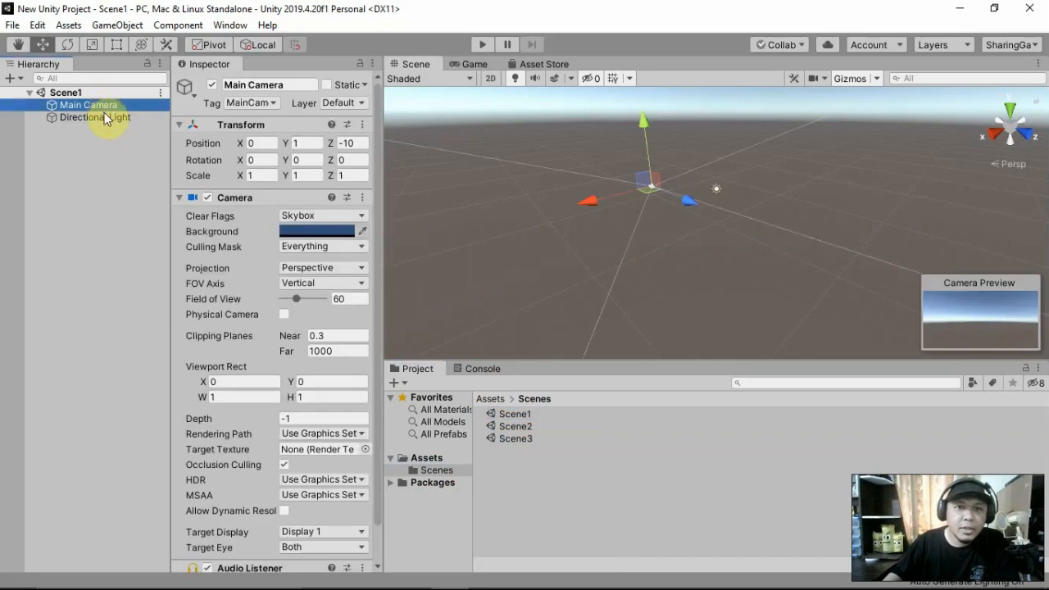
pyautogui.click(106, 121)
pyautogui.click(107, 106)
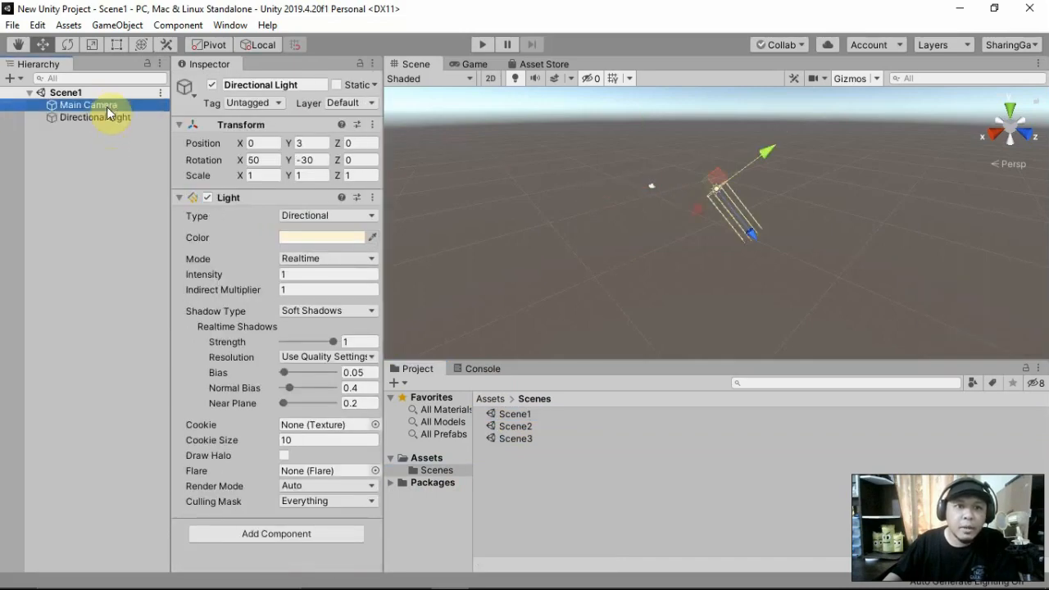
pyautogui.click(109, 118)
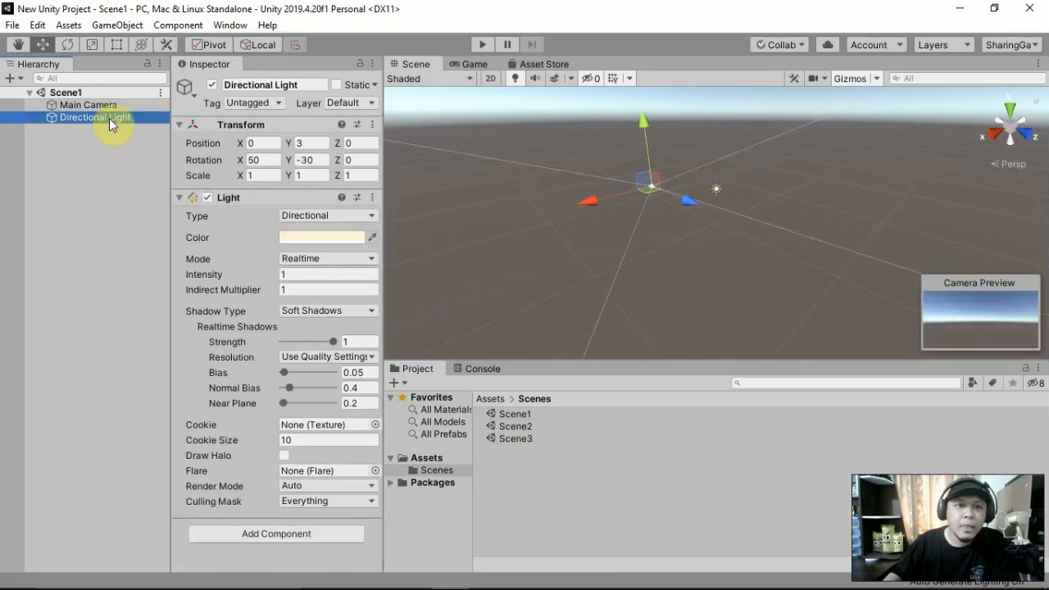
pyautogui.click(103, 105)
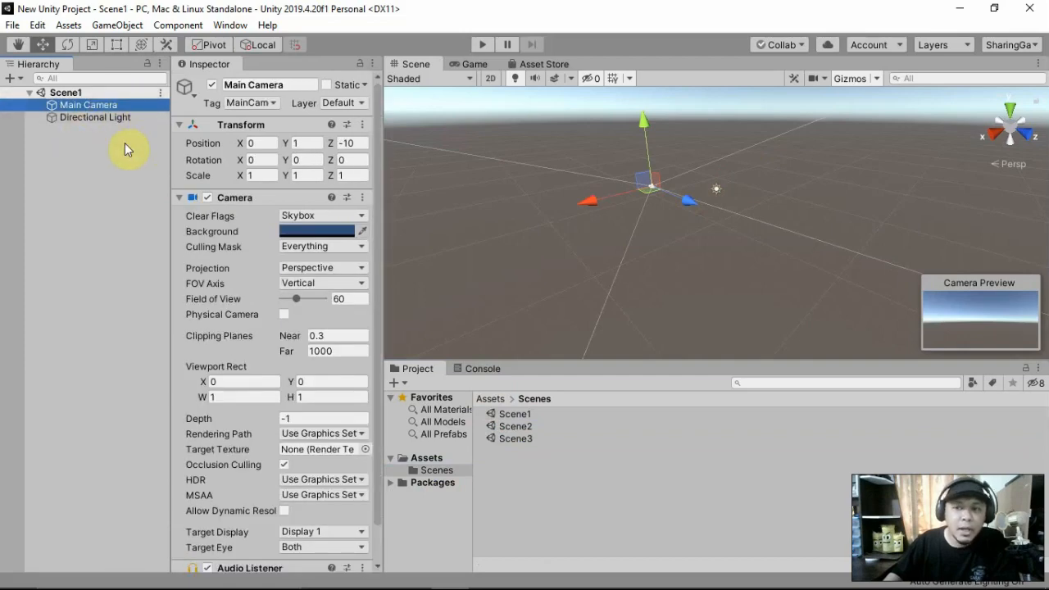
# Add a 3D cube to Scene1 and save the scene
pyautogui.click(117, 26)
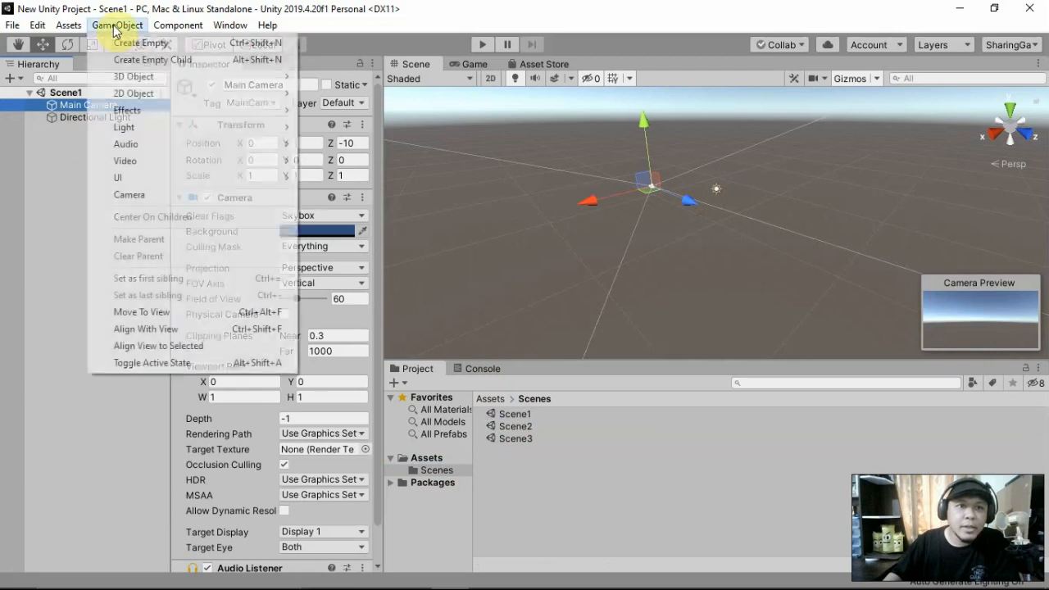
pyautogui.moveTo(128, 81)
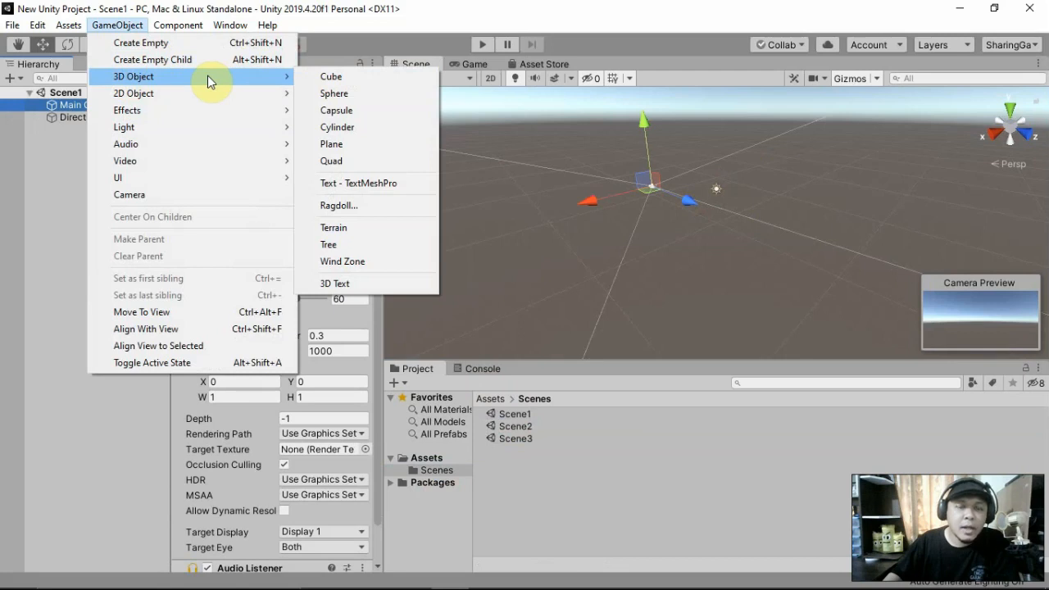
pyautogui.click(345, 76)
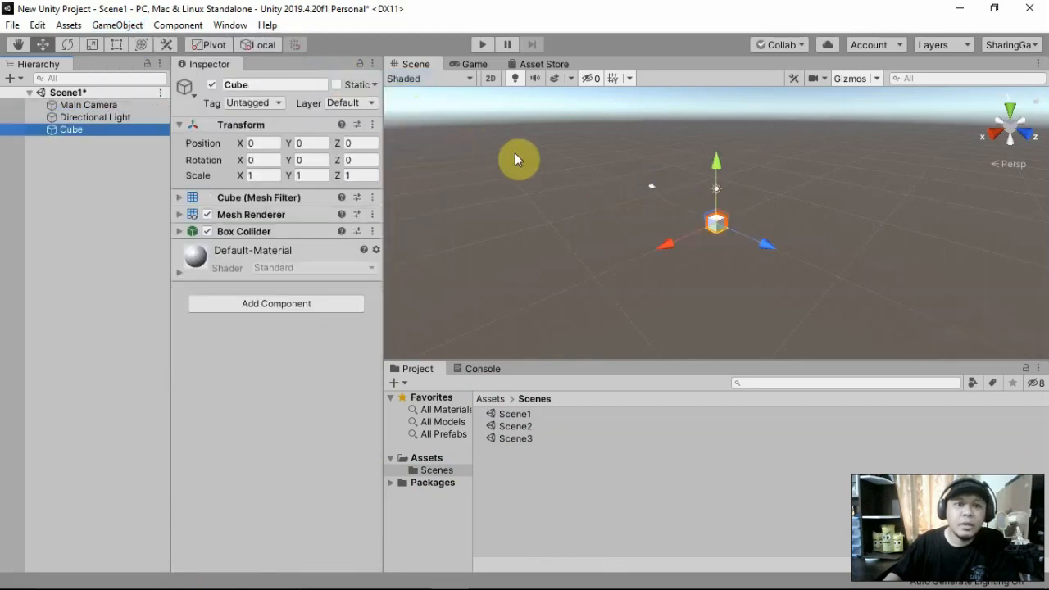
pyautogui.click(13, 24)
pyautogui.click(46, 86)
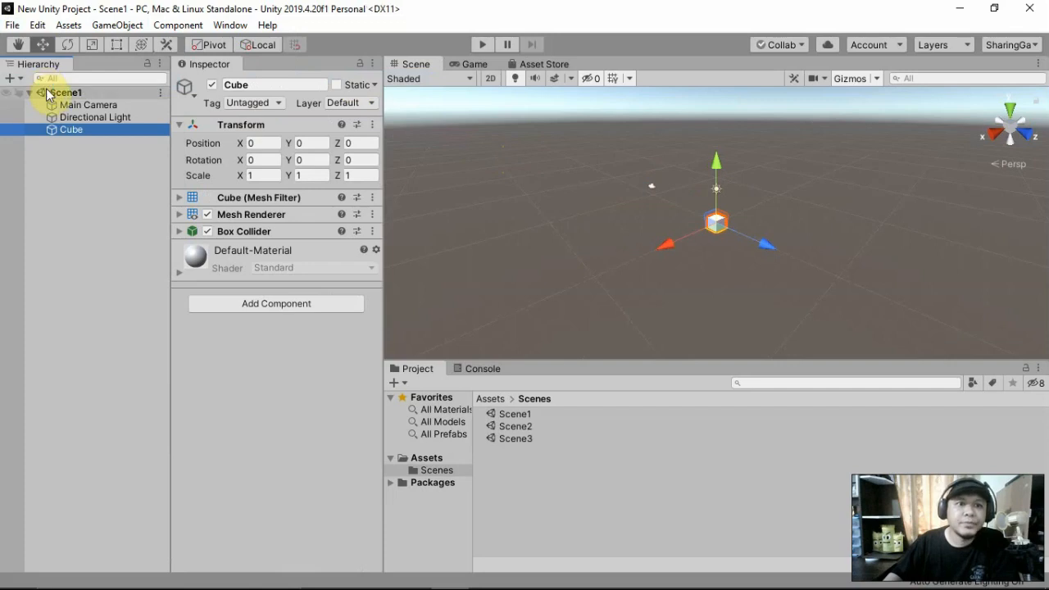
# Open Scene2 from the Scenes folder and add a 3D sphere to it
pyautogui.doubleClick(507, 426)
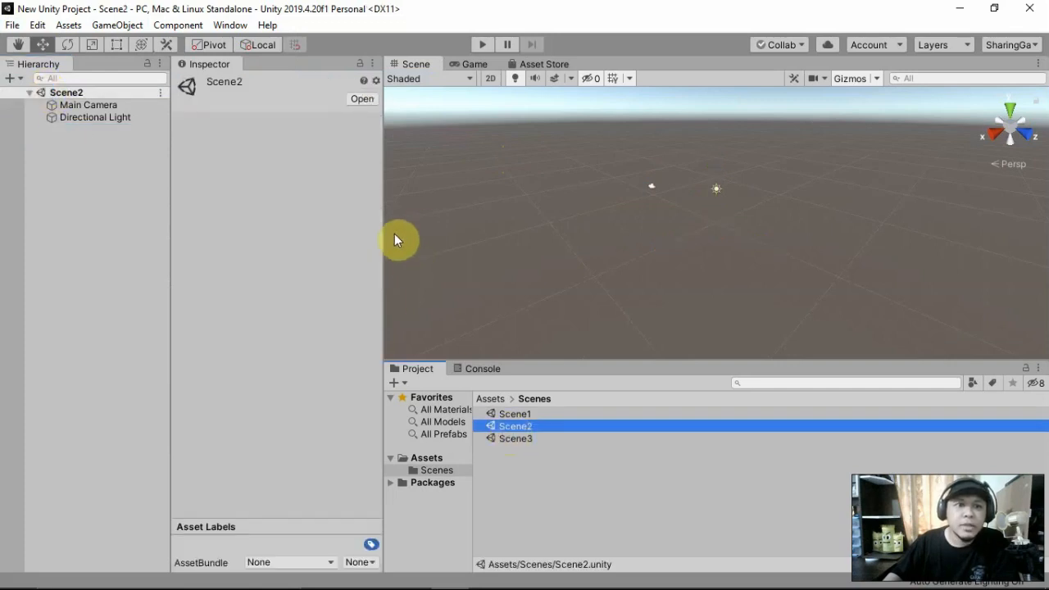
pyautogui.click(117, 24)
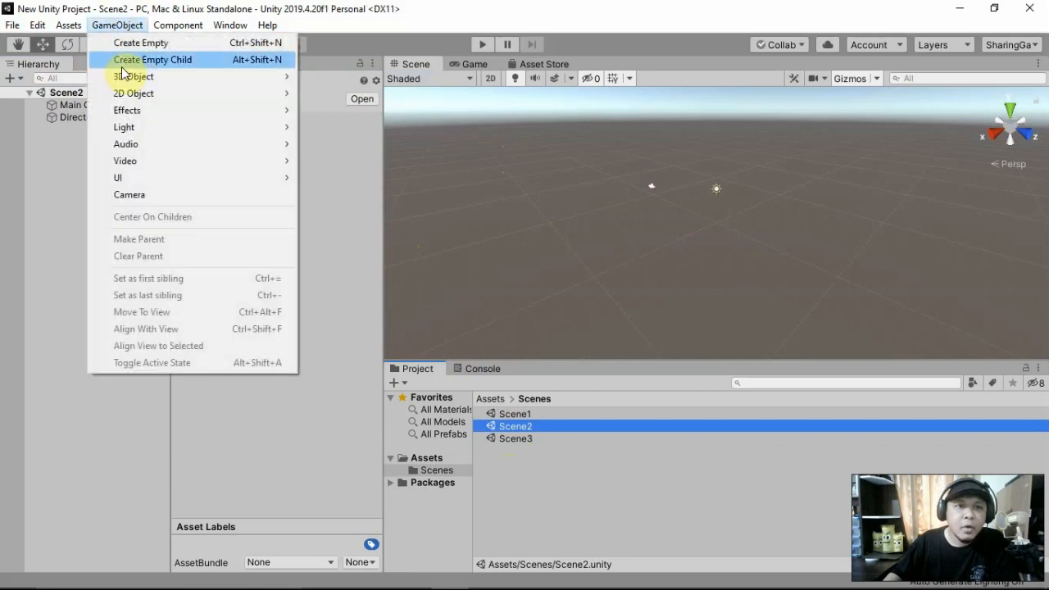
pyautogui.moveTo(125, 82)
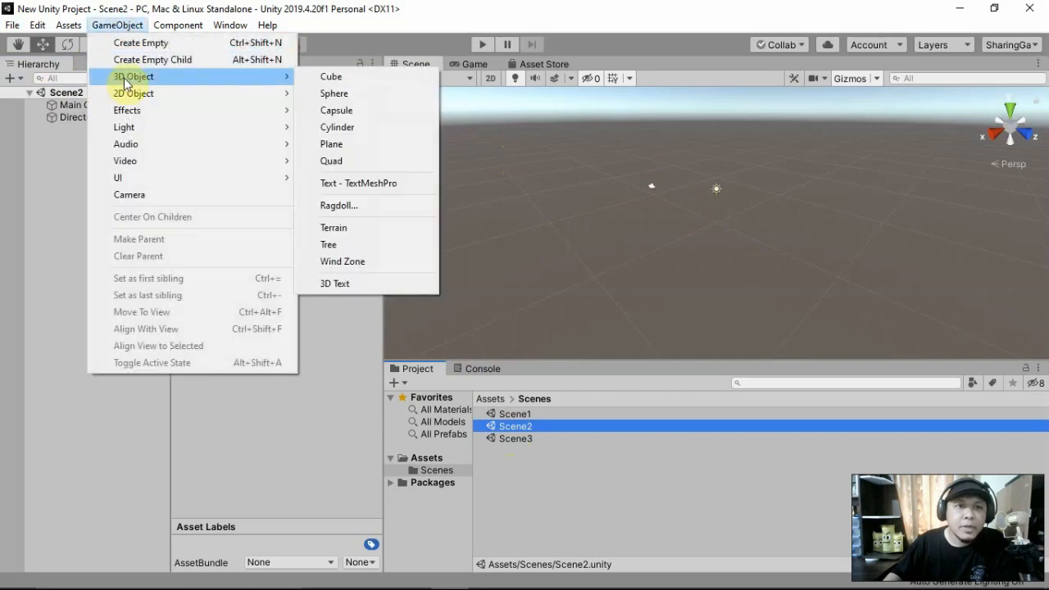
pyautogui.click(350, 96)
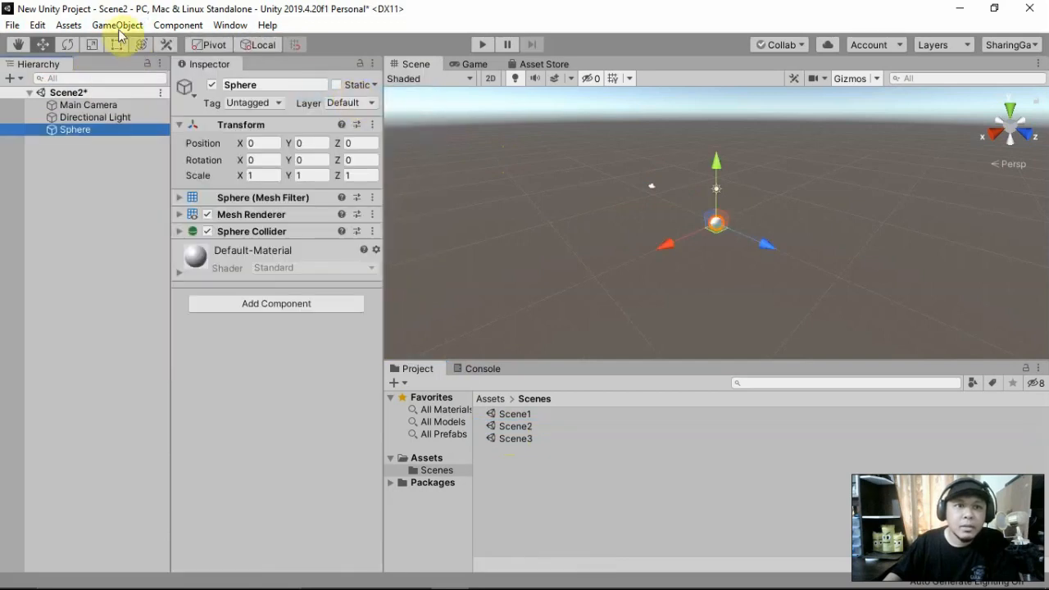
# Add a second sphere to Scene2 and move it along the X axis to about 4.16
pyautogui.click(118, 25)
pyautogui.moveTo(135, 76)
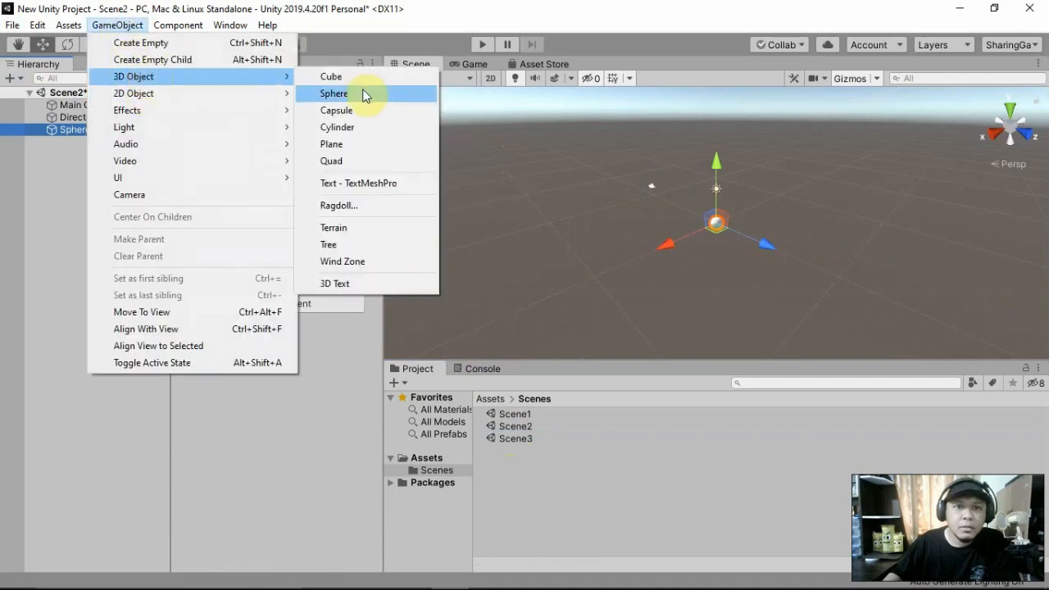
pyautogui.click(368, 93)
pyautogui.moveTo(675, 242); pyautogui.dragTo(639, 252)
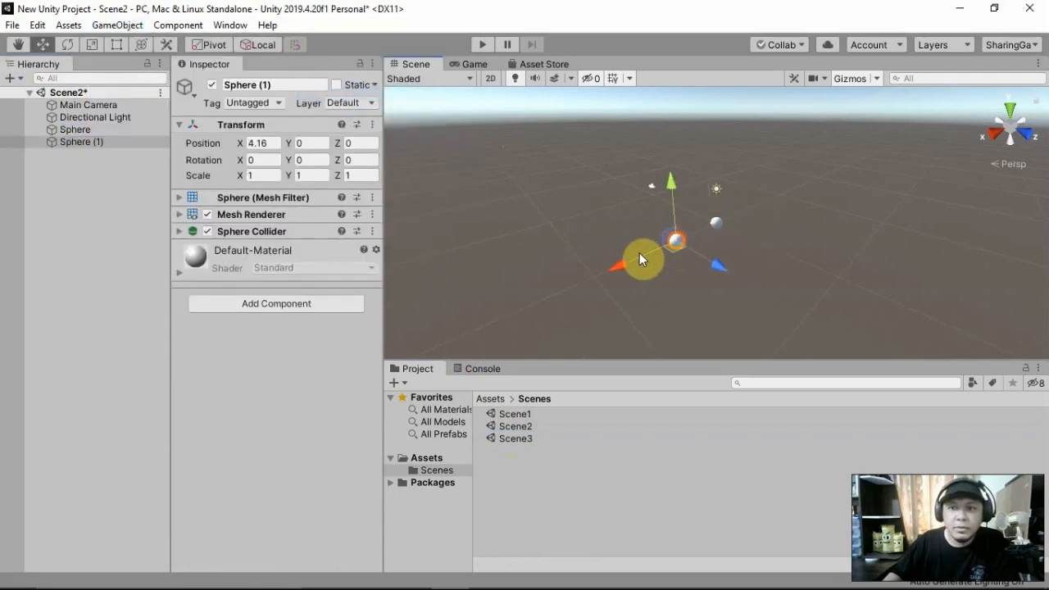
# Save Scene2 and open Scene3 from the Scenes folder
pyautogui.click(12, 25)
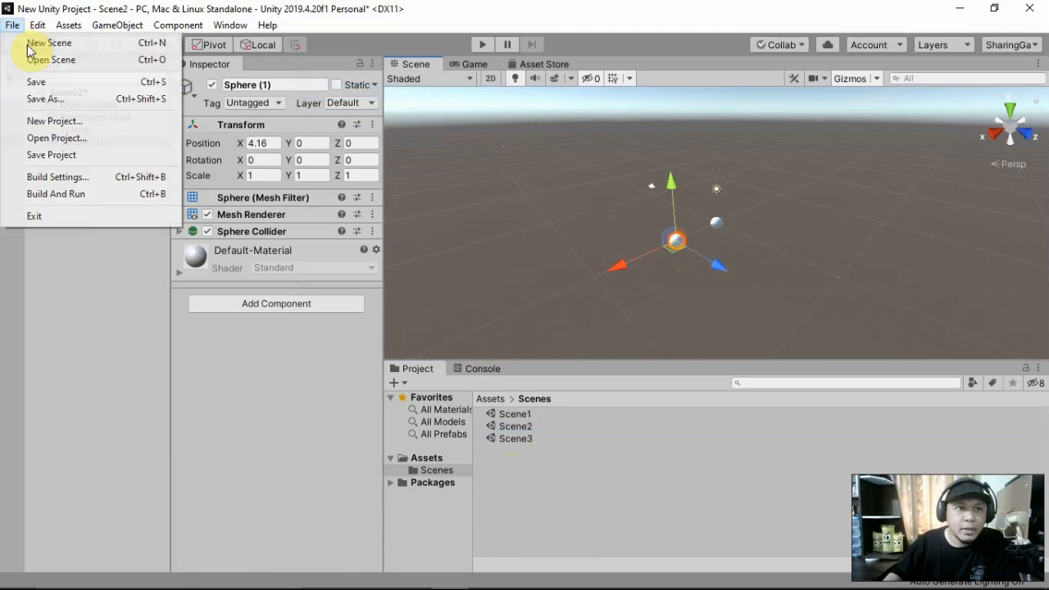
pyautogui.click(57, 82)
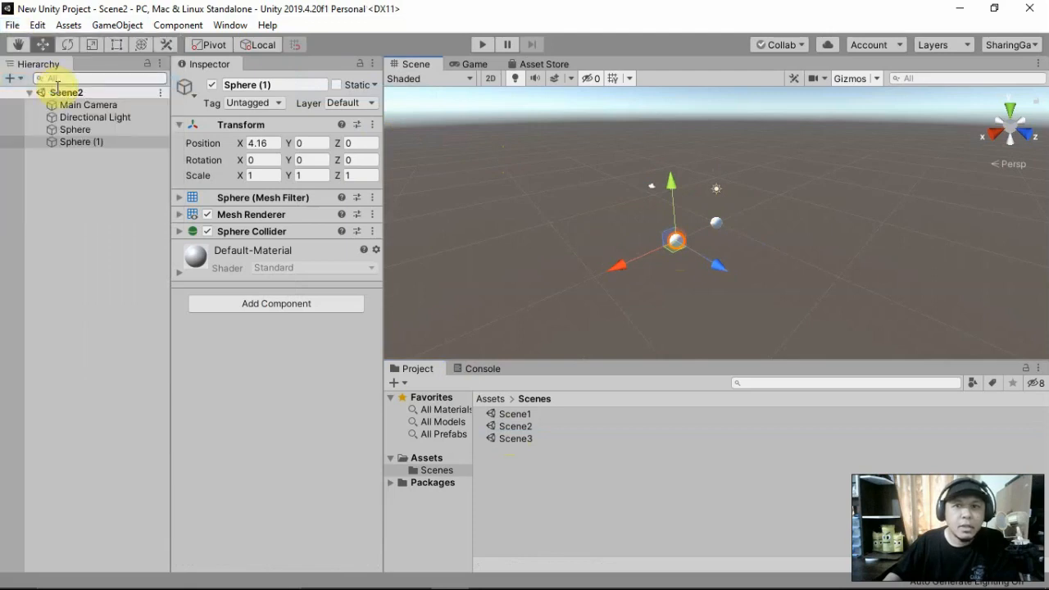
pyautogui.doubleClick(517, 437)
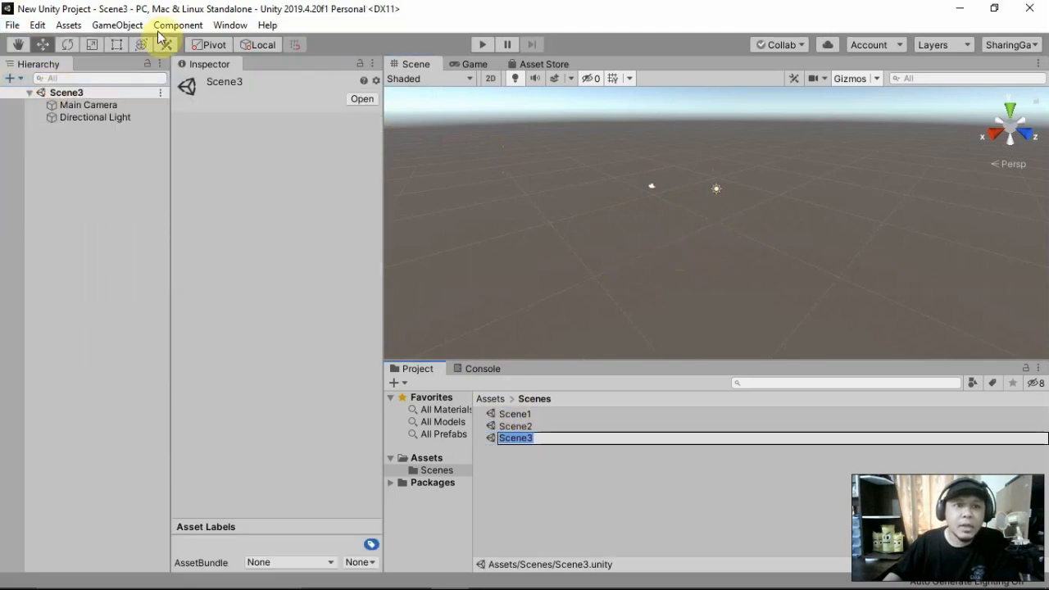
# Add three 3D capsules to Scene3
pyautogui.click(132, 26)
pyautogui.moveTo(150, 77)
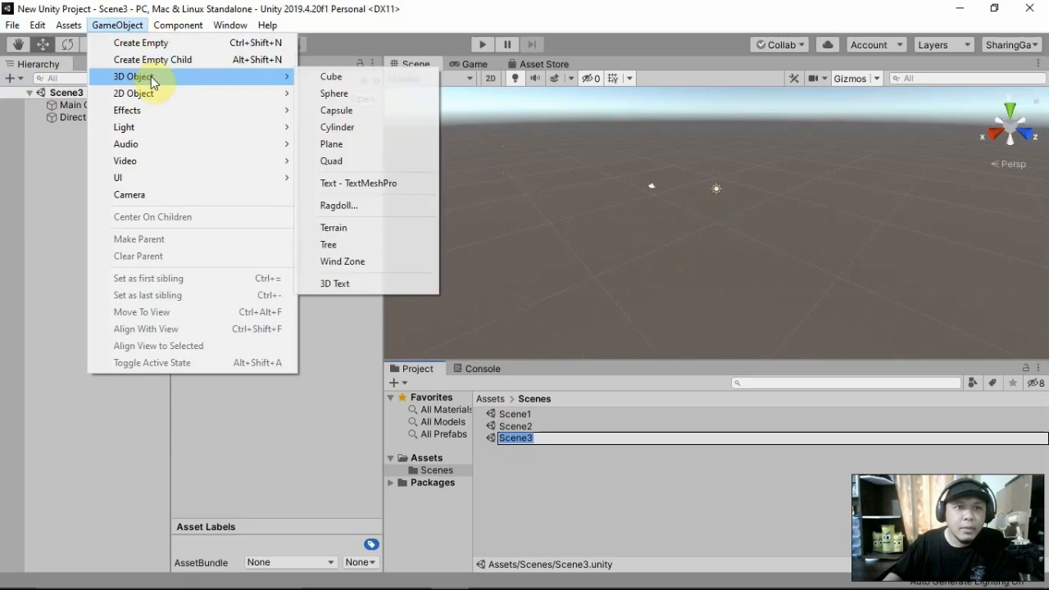
pyautogui.click(351, 112)
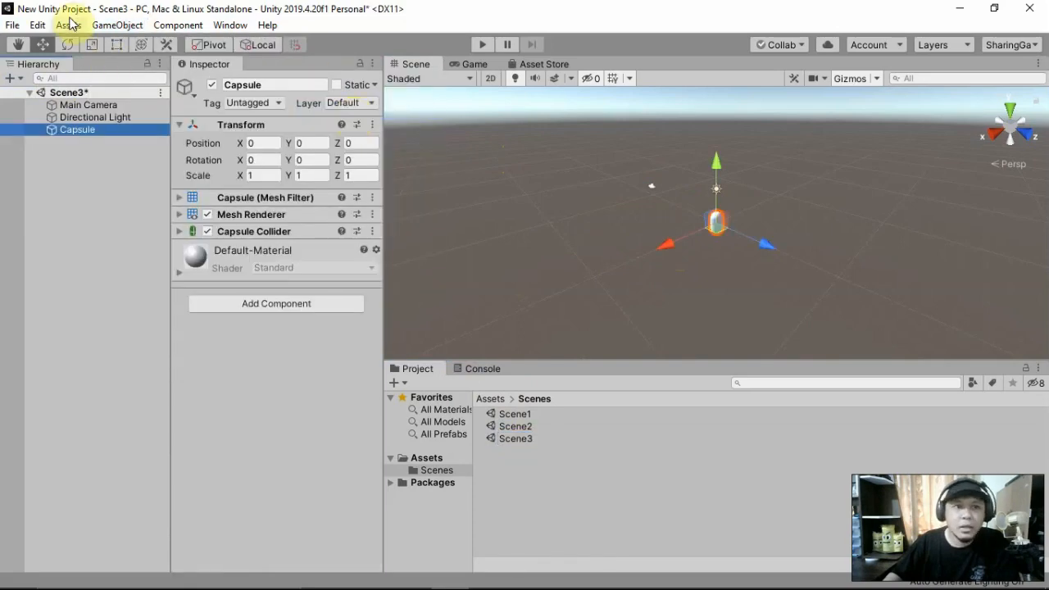
pyautogui.click(117, 25)
pyautogui.moveTo(200, 76)
pyautogui.click(378, 113)
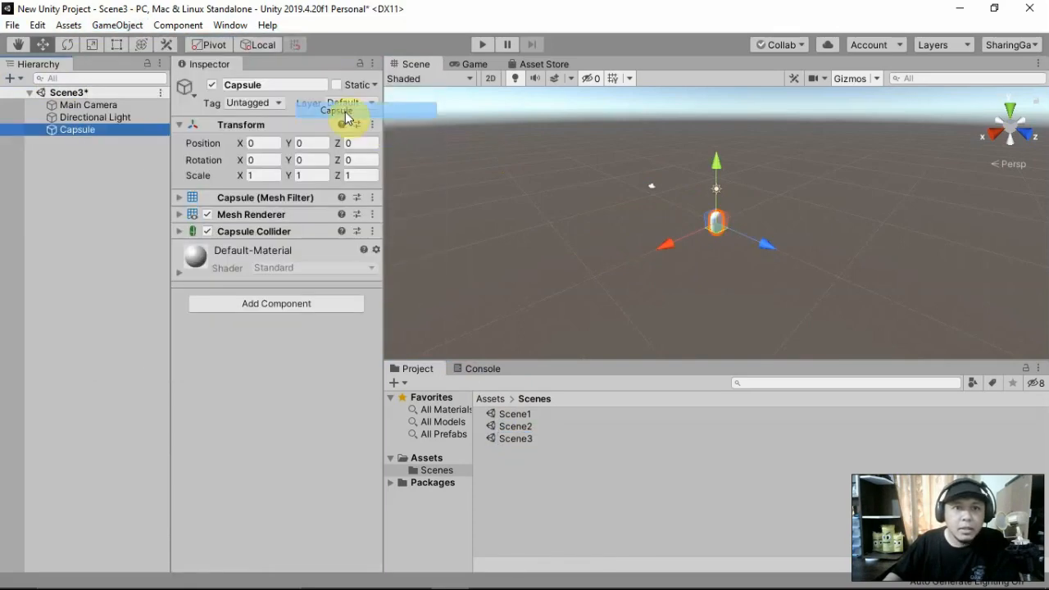
pyautogui.click(117, 25)
pyautogui.moveTo(273, 77)
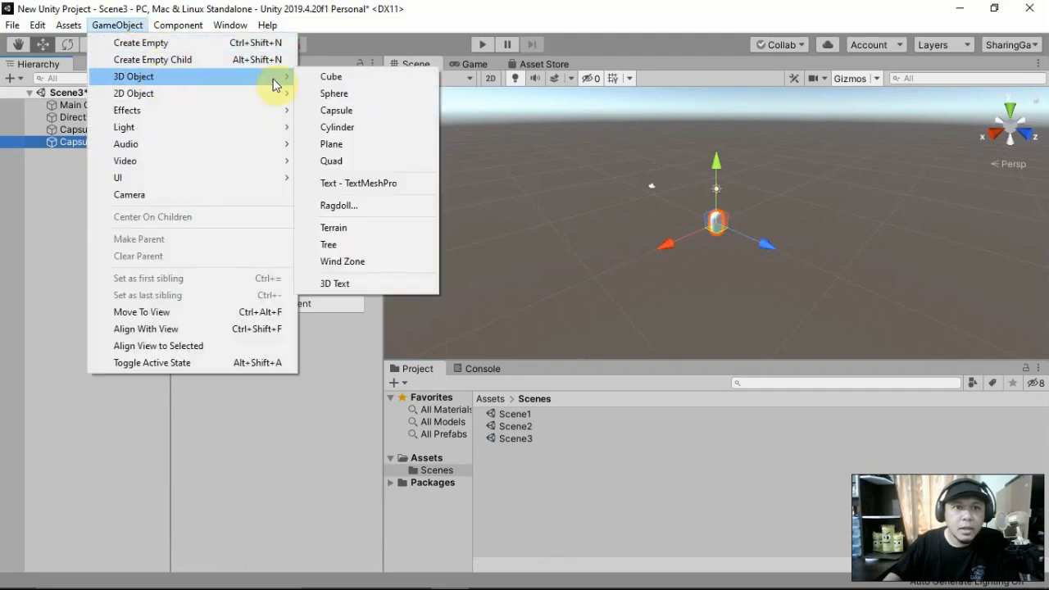
pyautogui.click(353, 110)
# Spread two of the capsules along the X axis to about 4.61 and -6.18, and save Scene3
pyautogui.moveTo(685, 247); pyautogui.dragTo(633, 252)
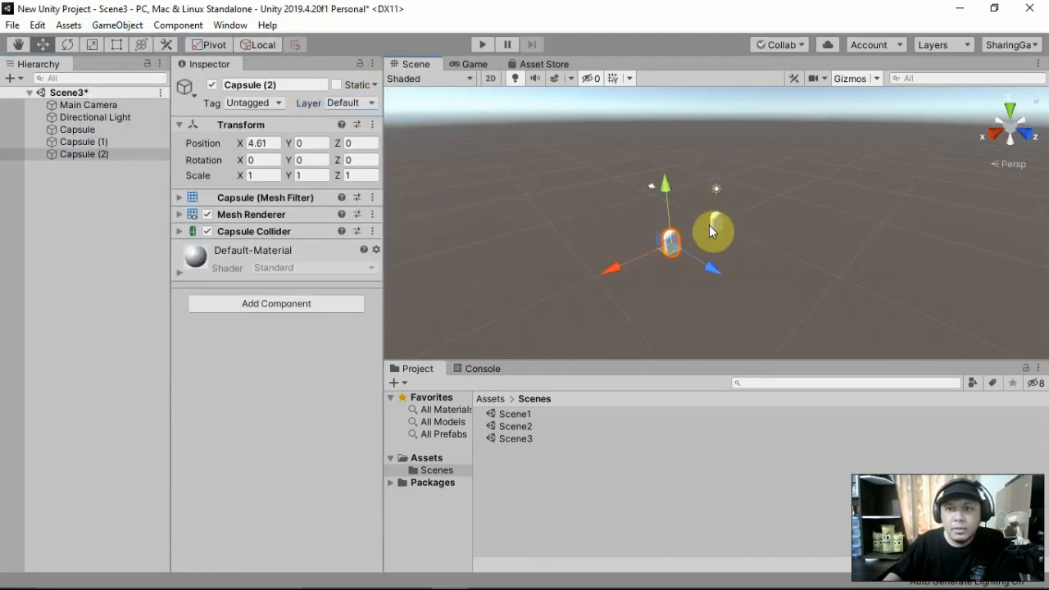
pyautogui.click(715, 221)
pyautogui.moveTo(701, 233); pyautogui.dragTo(729, 216)
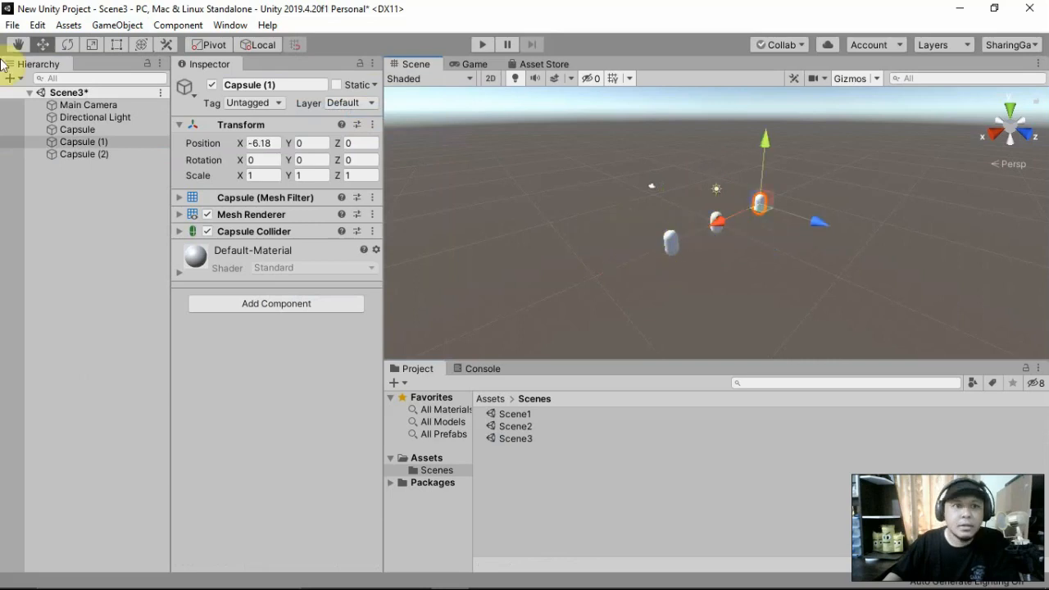
pyautogui.click(13, 25)
pyautogui.click(39, 80)
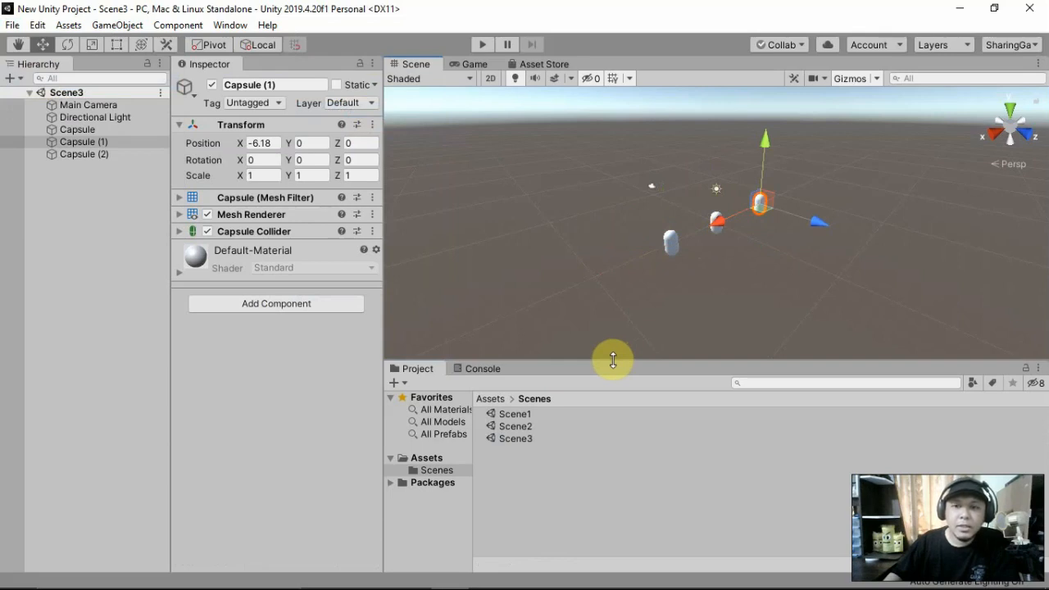
# Open Scene1, Scene2 and Scene3 in turn to compare the objects each one contains
pyautogui.doubleClick(515, 415)
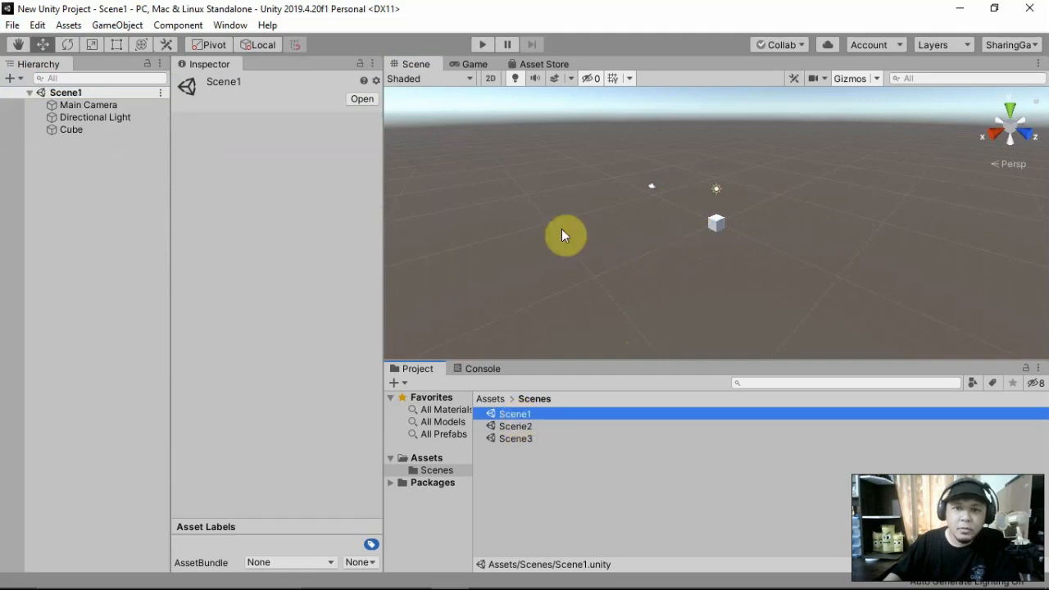
pyautogui.doubleClick(515, 427)
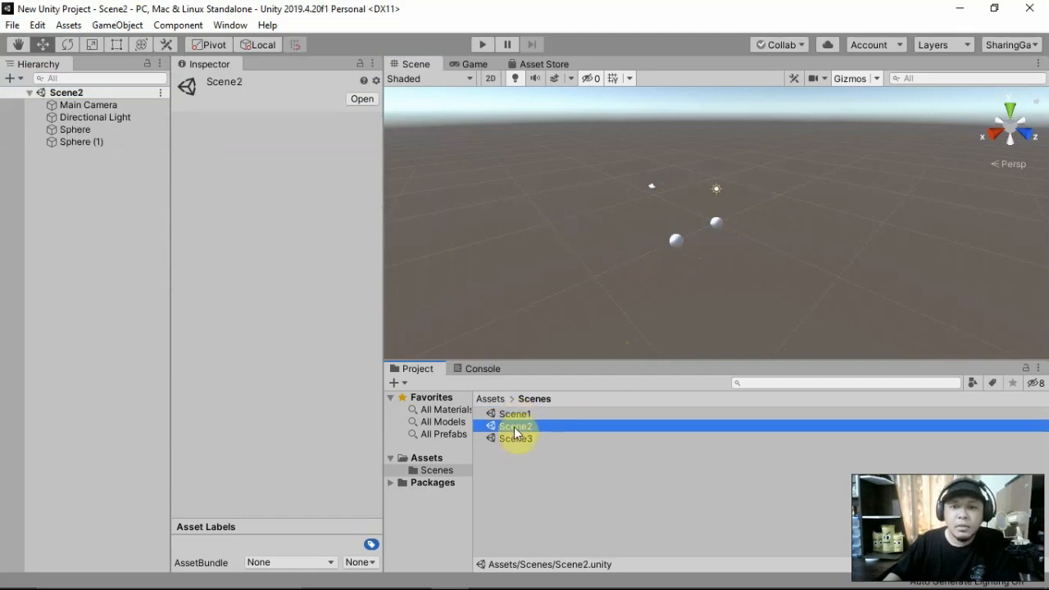
pyautogui.doubleClick(514, 440)
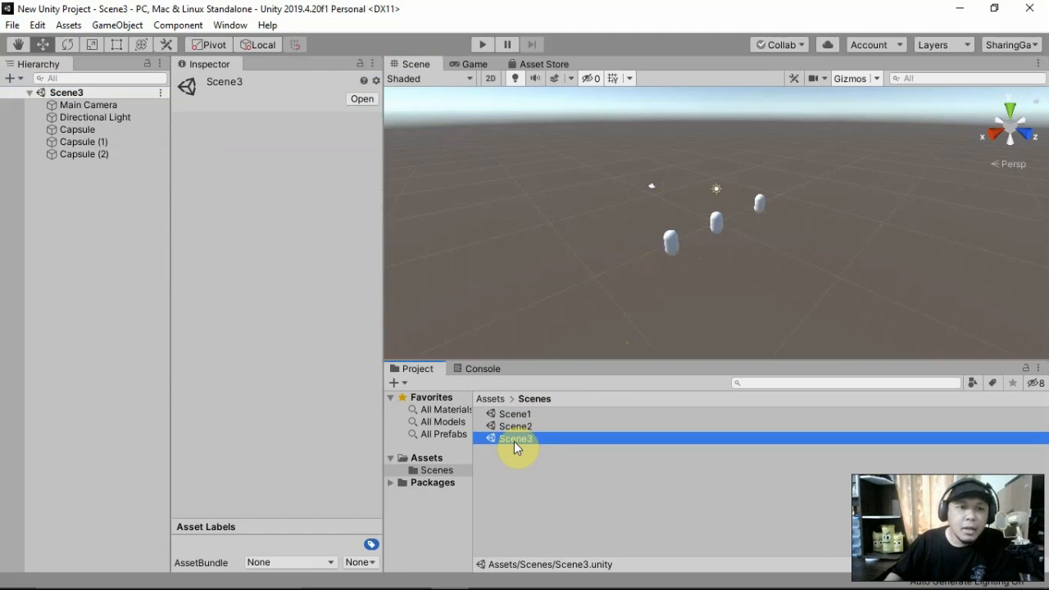
# Collapse the Transform, Camera and Light component details while inspecting Scene3's Capsule, Main Camera and Directional Light
pyautogui.click(77, 131)
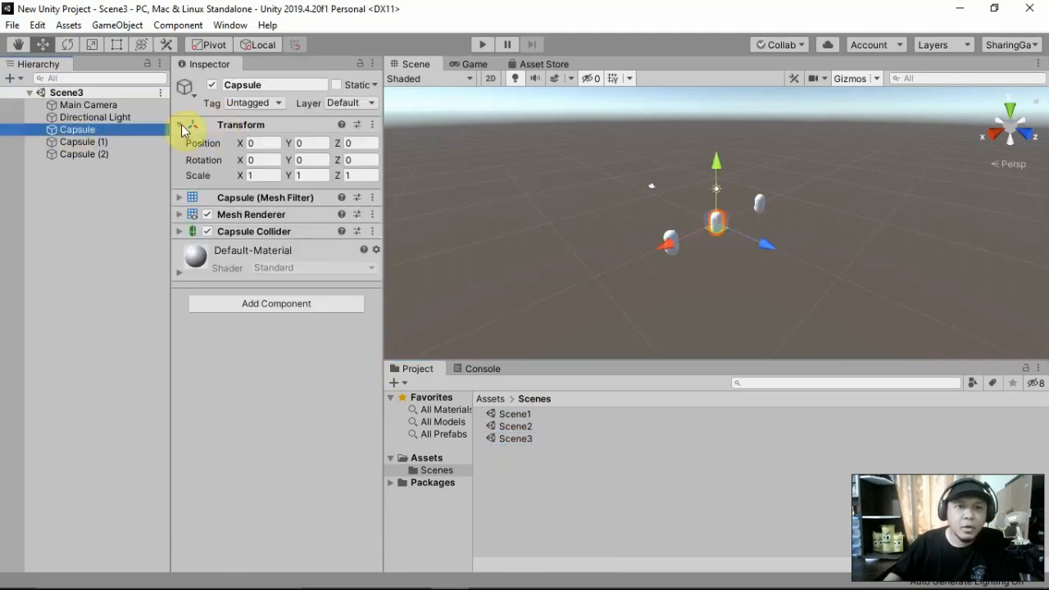
pyautogui.click(179, 126)
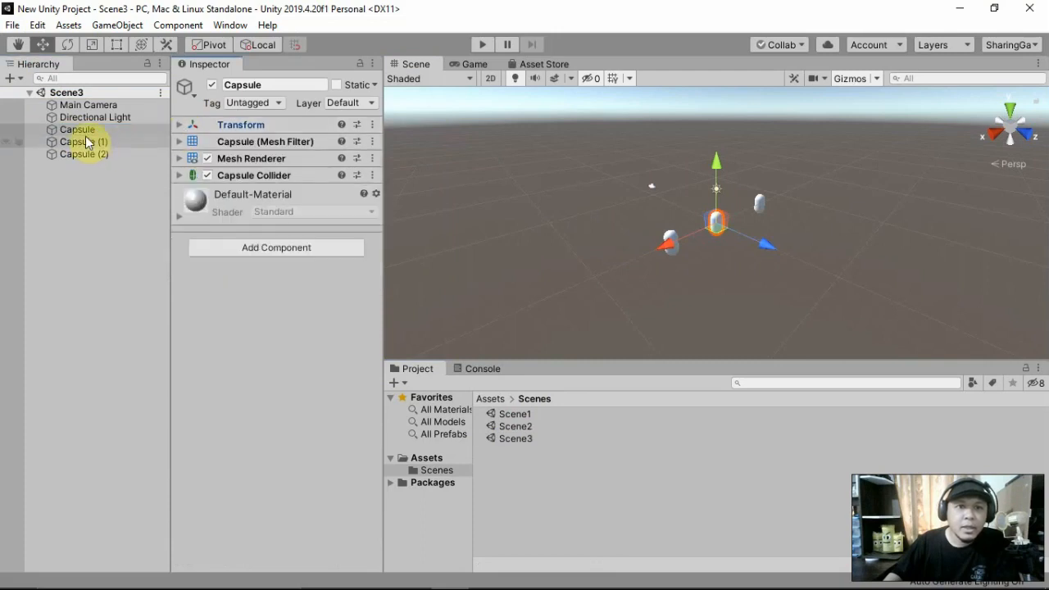
pyautogui.click(104, 108)
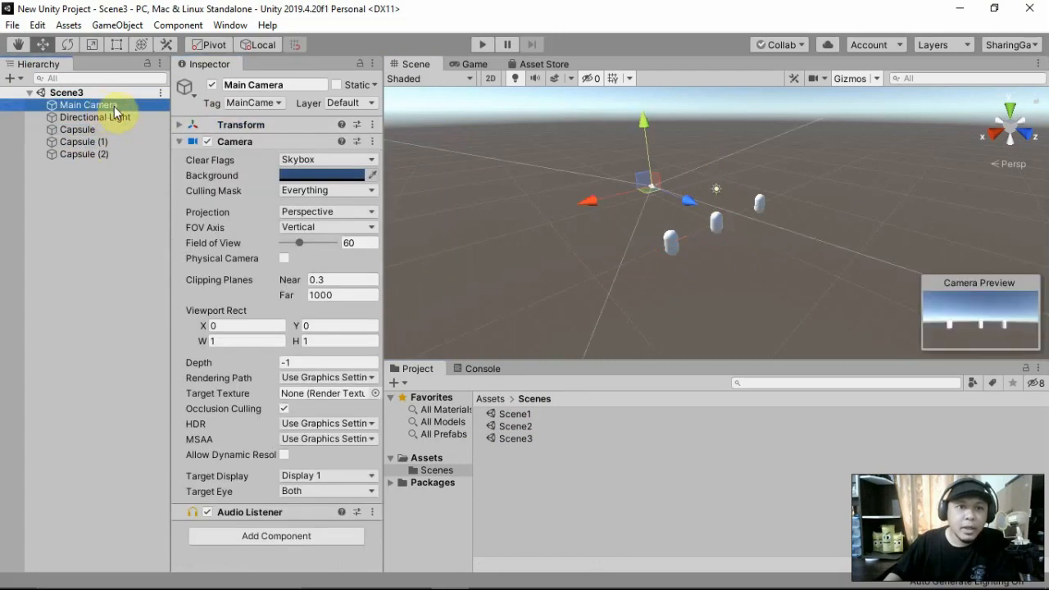
pyautogui.click(179, 141)
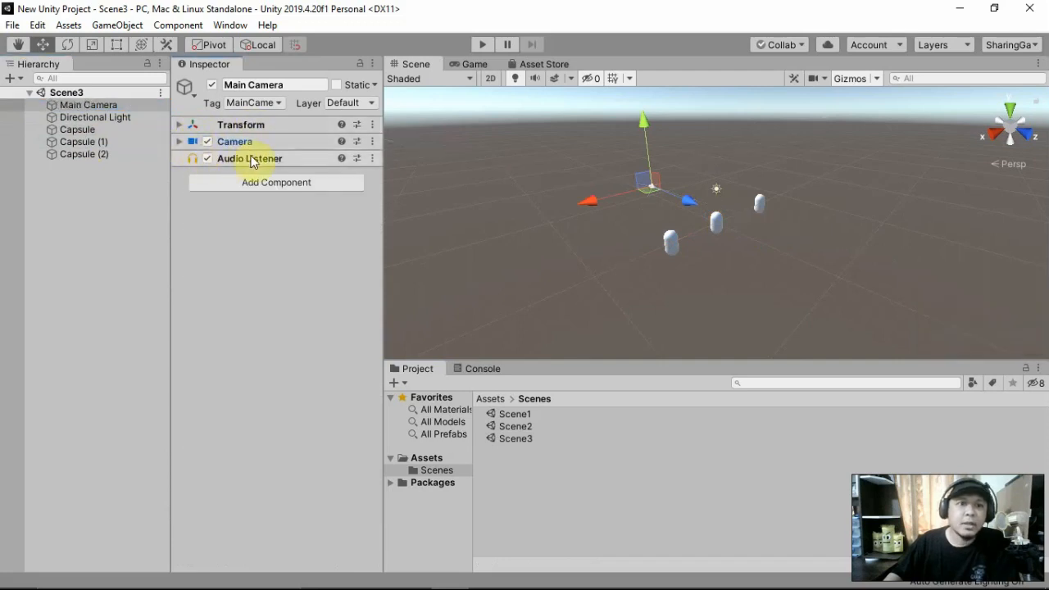
pyautogui.click(110, 119)
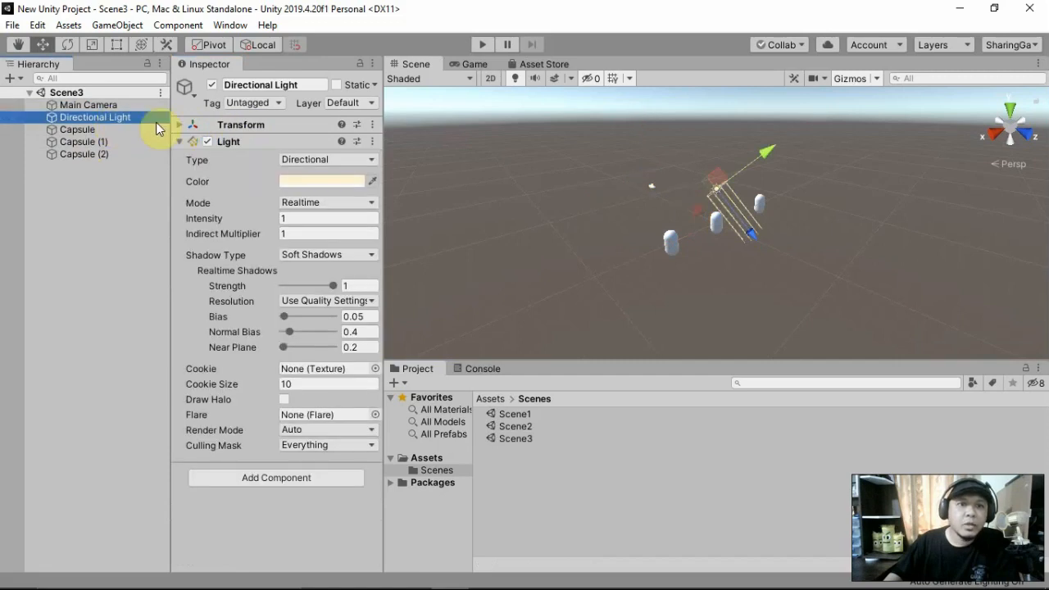
pyautogui.click(177, 143)
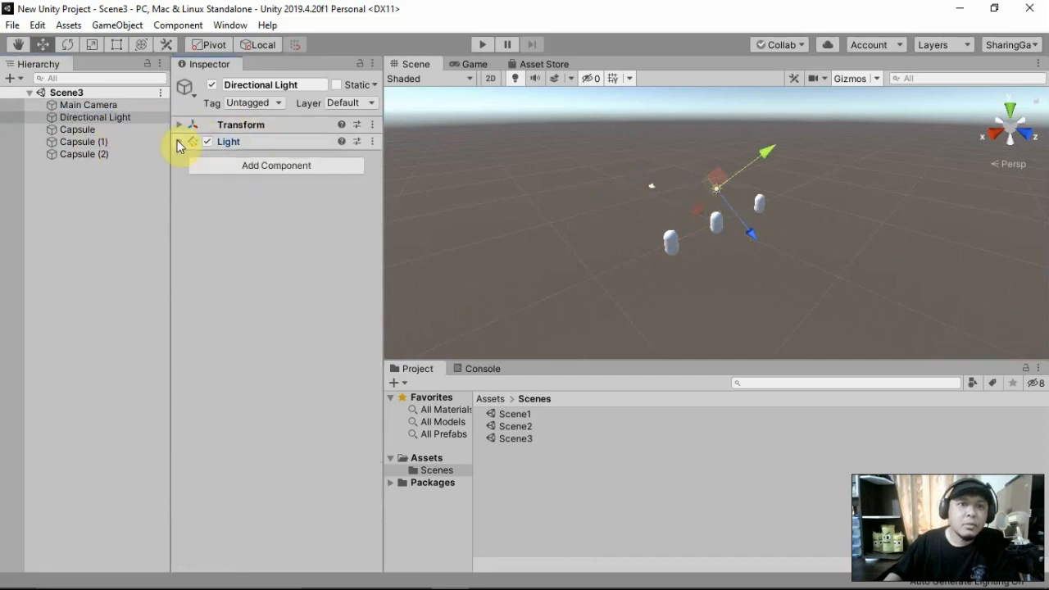
# Compare the component lists of the three capsules and the Main Camera, and expand the camera's Transform values
pyautogui.click(80, 129)
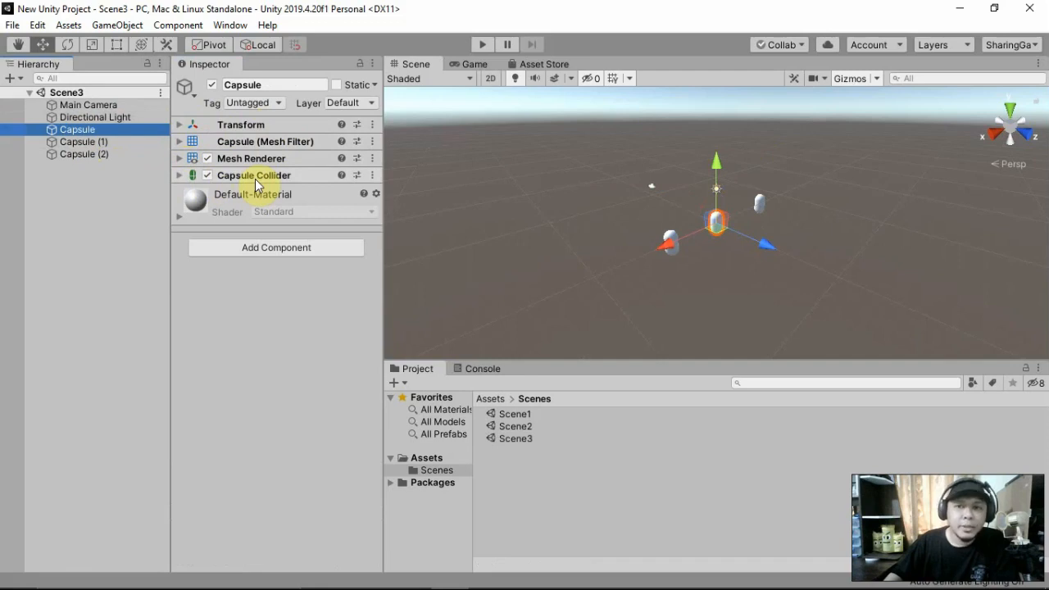
pyautogui.click(114, 155)
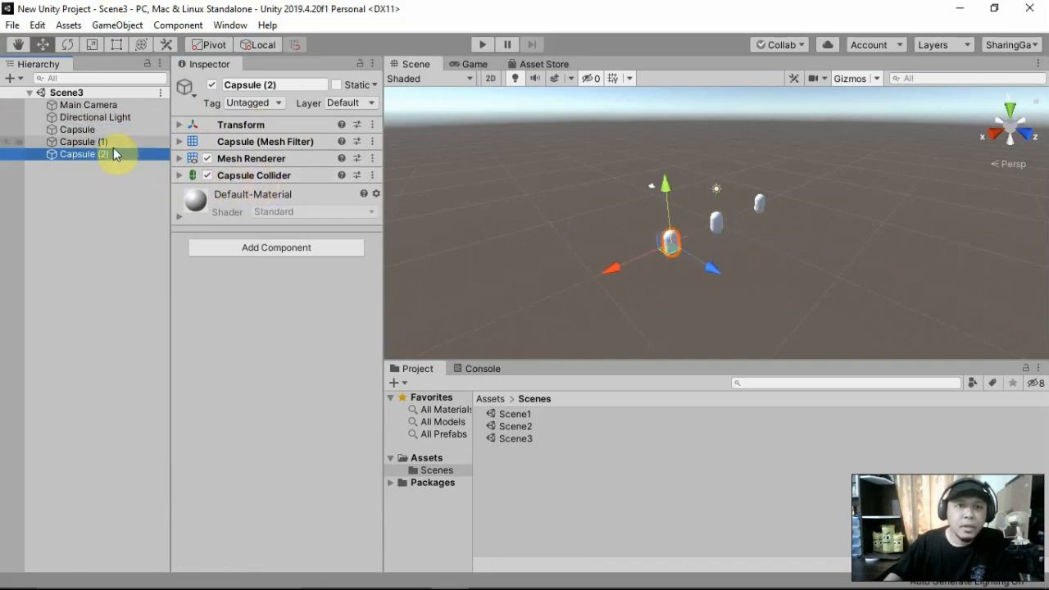
pyautogui.click(103, 142)
pyautogui.click(109, 105)
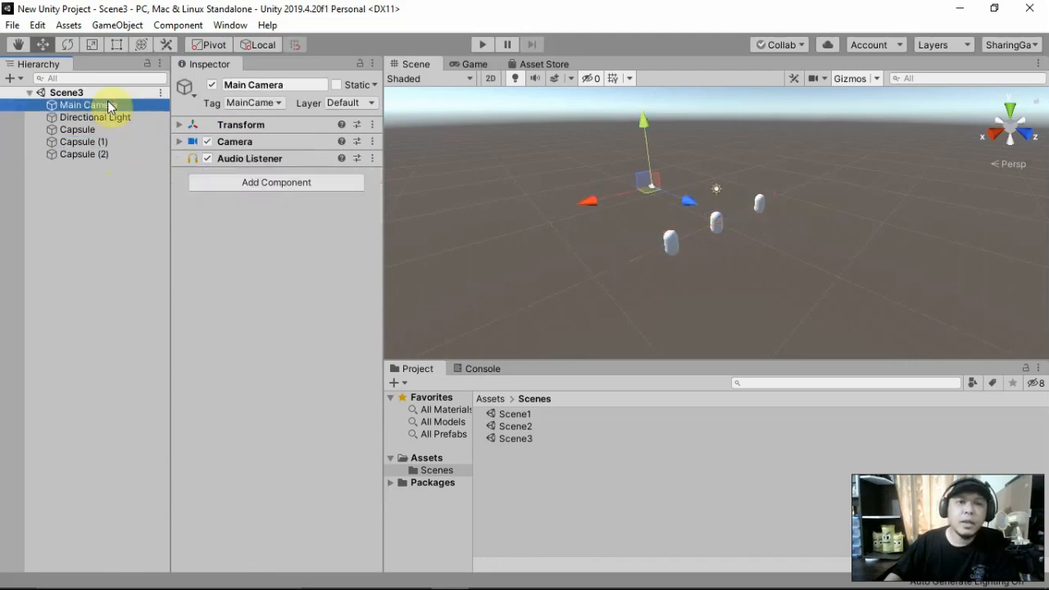
pyautogui.click(182, 129)
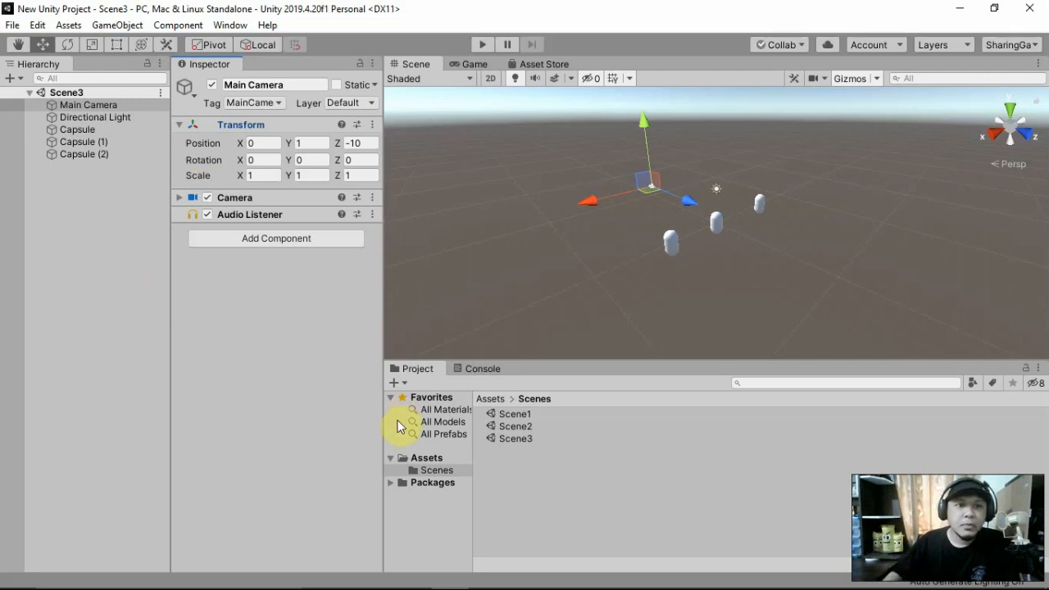
# Reopen Scene1 and Scene2 in turn to review their object hierarchies
pyautogui.doubleClick(521, 414)
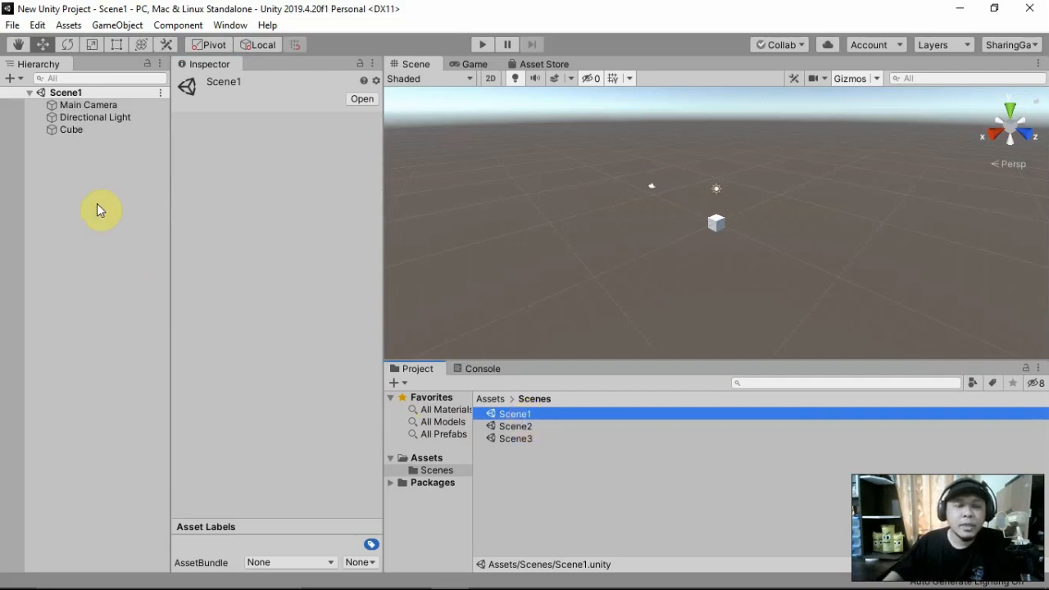
pyautogui.click(511, 427)
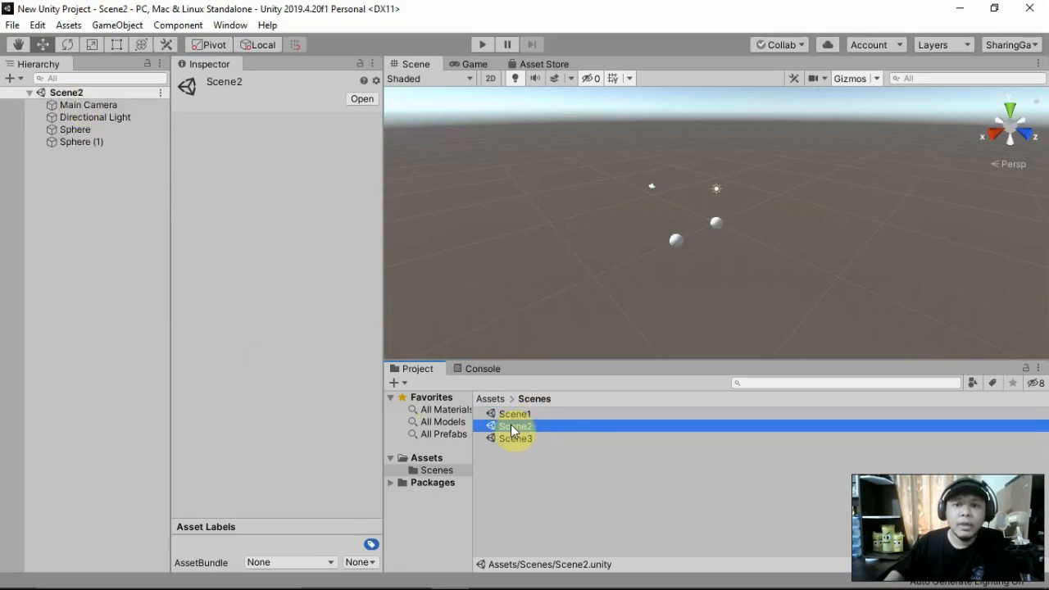
# Open Scene1 and load Scene2 into the hierarchy alongside it
pyautogui.doubleClick(512, 416)
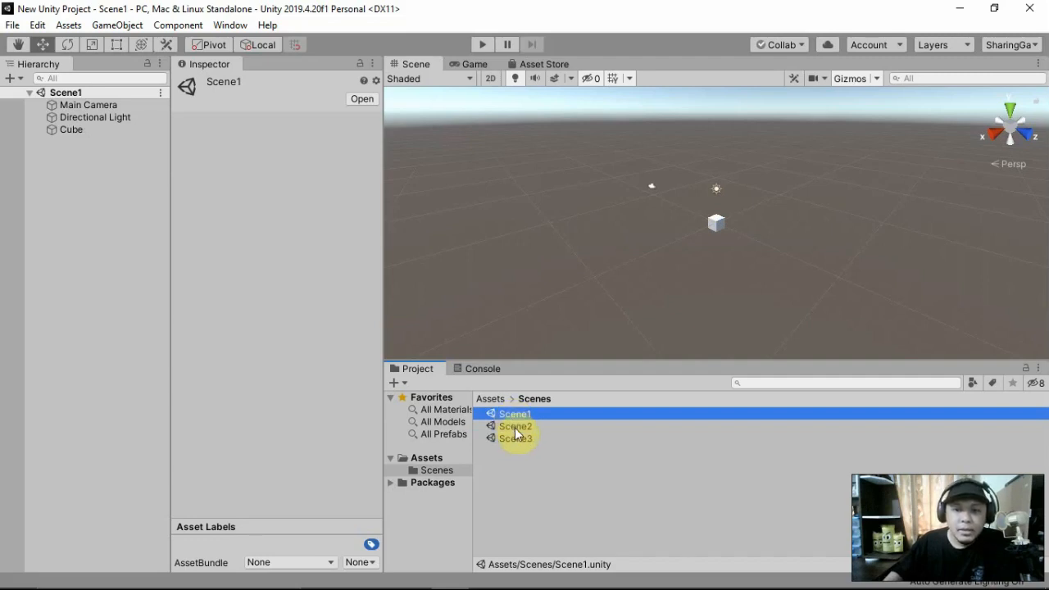
pyautogui.click(521, 427)
pyautogui.moveTo(522, 428); pyautogui.dragTo(87, 328)
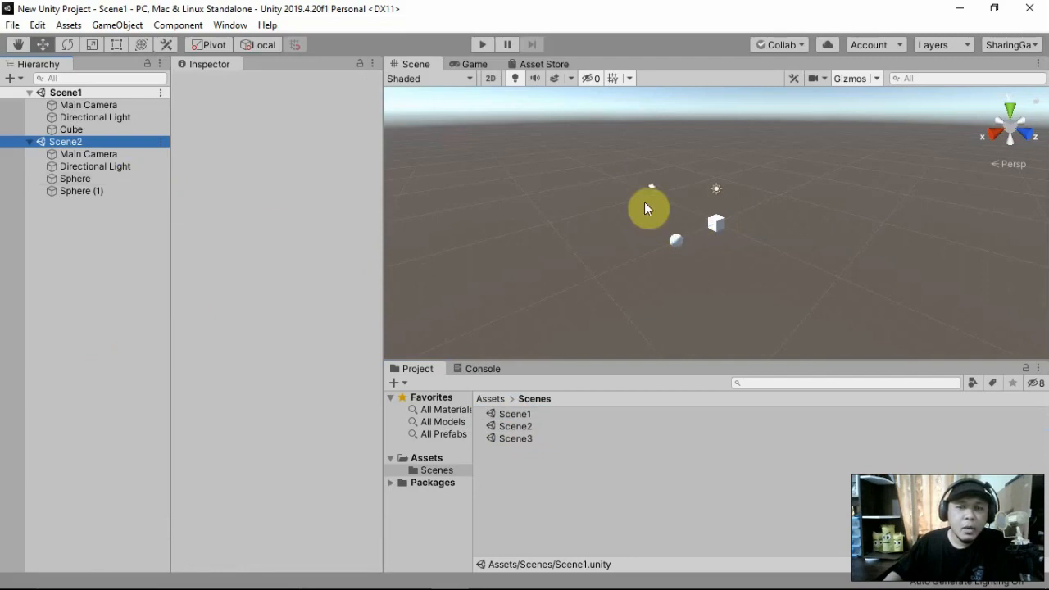
# Move Scene2's first Sphere along the X axis, away from Scene1's Cube, to about X -4.72
pyautogui.click(102, 129)
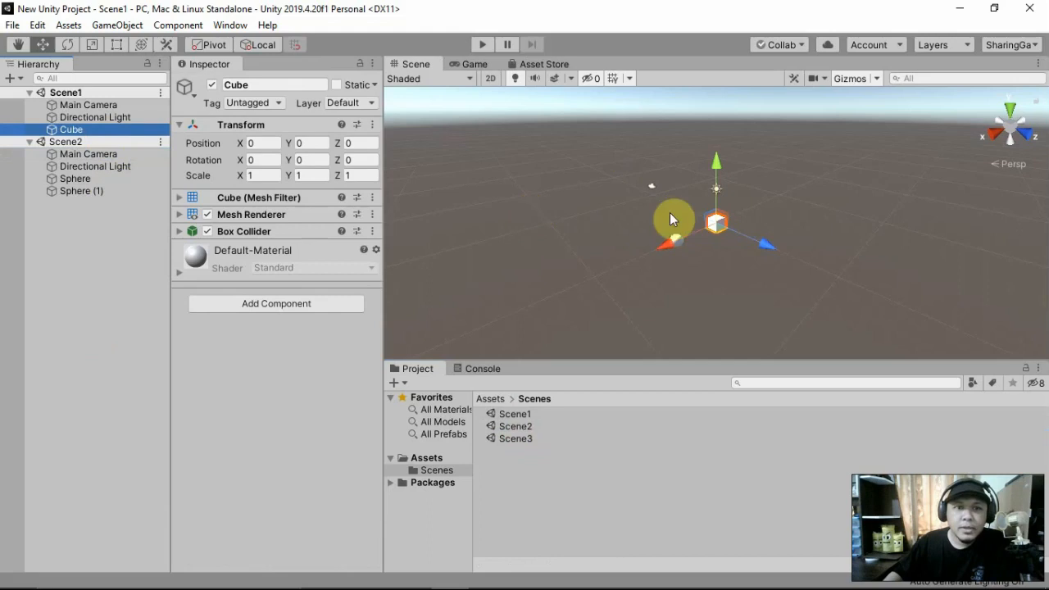
pyautogui.click(82, 179)
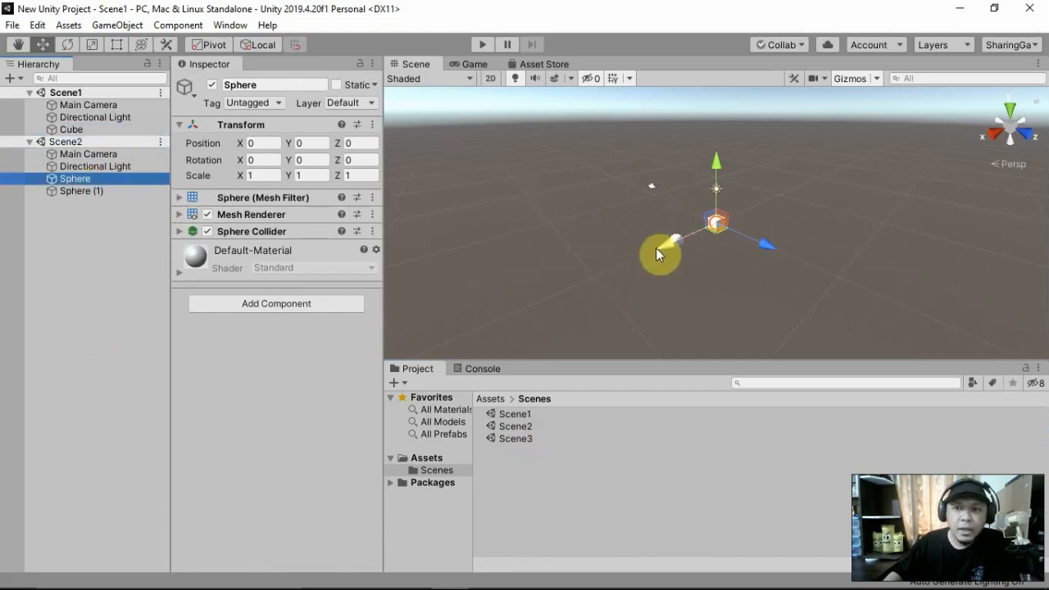
pyautogui.moveTo(656, 248); pyautogui.dragTo(697, 236)
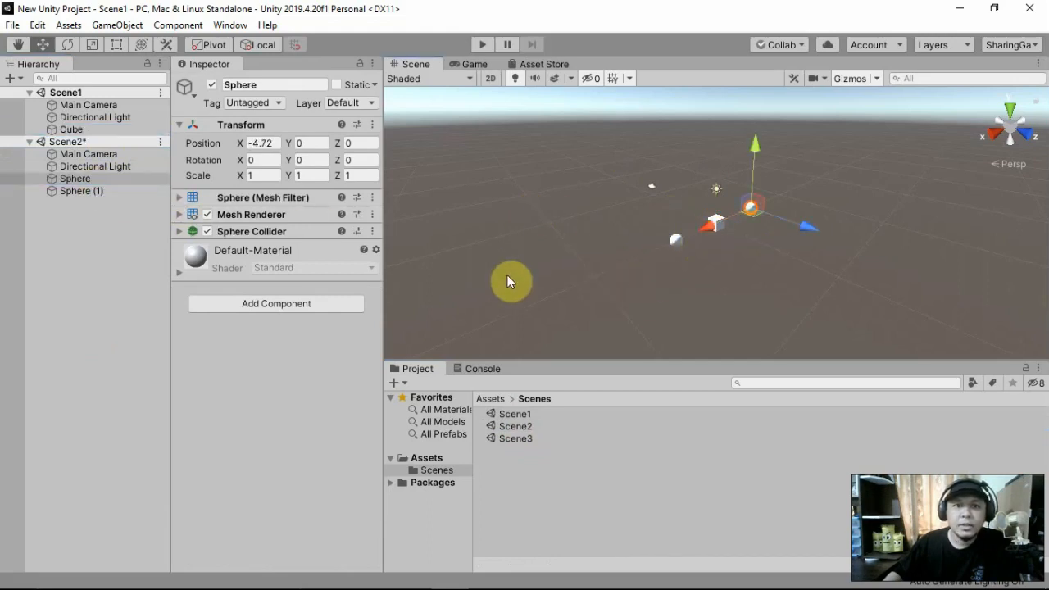
# Inspect the cameras, directional lights, cube and spheres belonging to Scene1 and Scene2 one after another
pyautogui.click(98, 105)
pyautogui.click(102, 119)
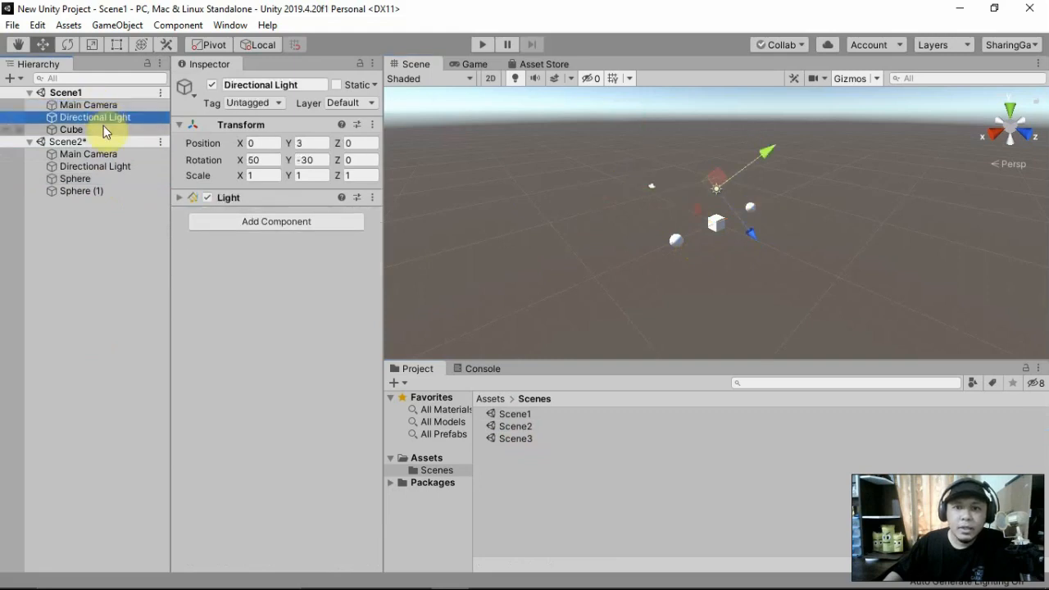
pyautogui.click(103, 129)
pyautogui.click(107, 154)
pyautogui.click(110, 166)
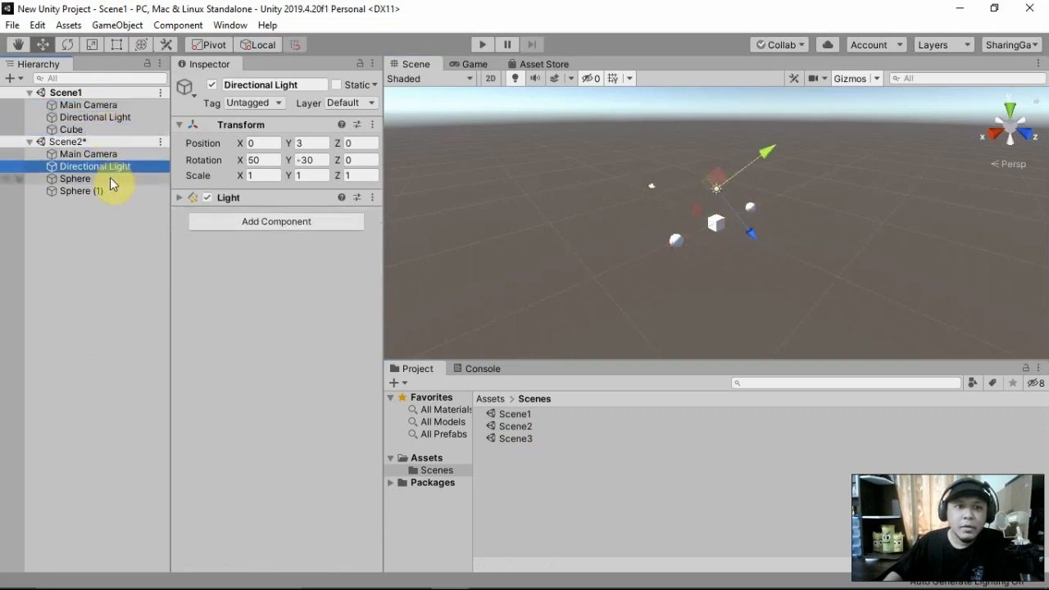
pyautogui.click(109, 179)
pyautogui.click(111, 191)
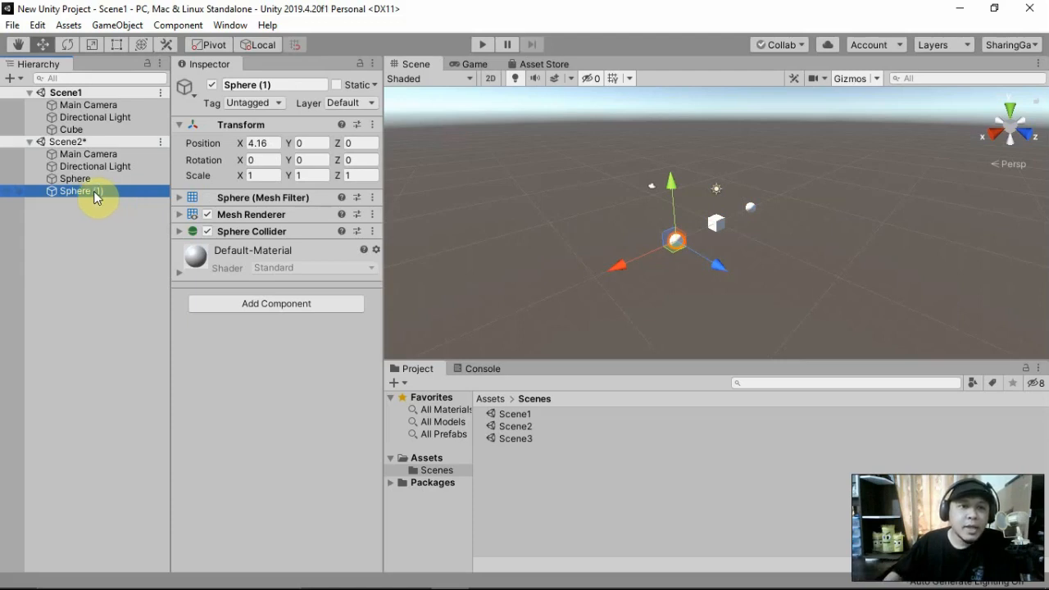
# Move Sphere (1) and Sphere from Scene2 into Scene1, below the Cube in the hierarchy
pyautogui.moveTo(95, 139); pyautogui.dragTo(95, 138)
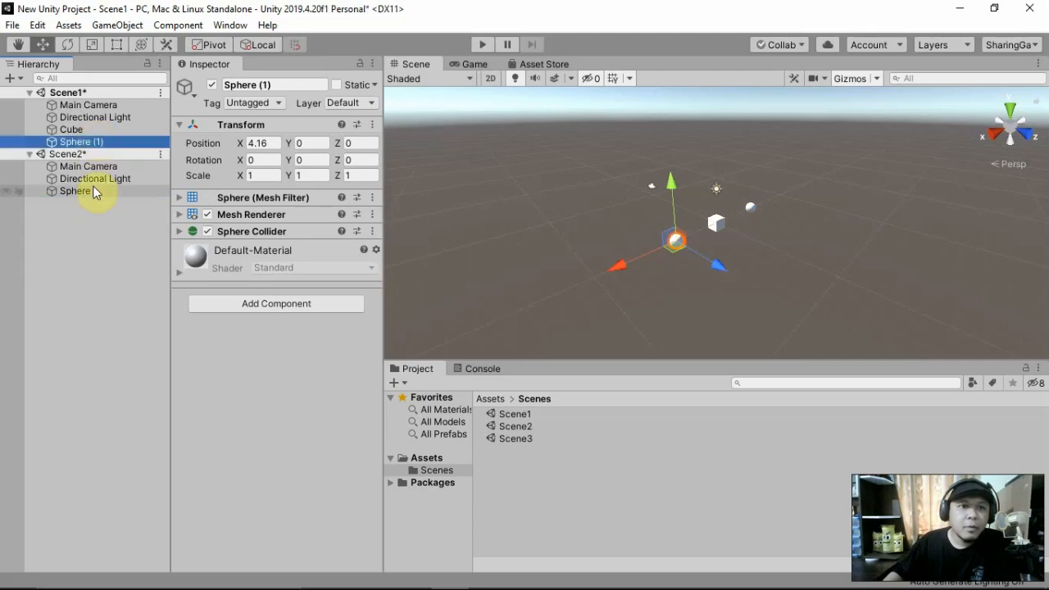
pyautogui.moveTo(93, 191); pyautogui.dragTo(98, 141)
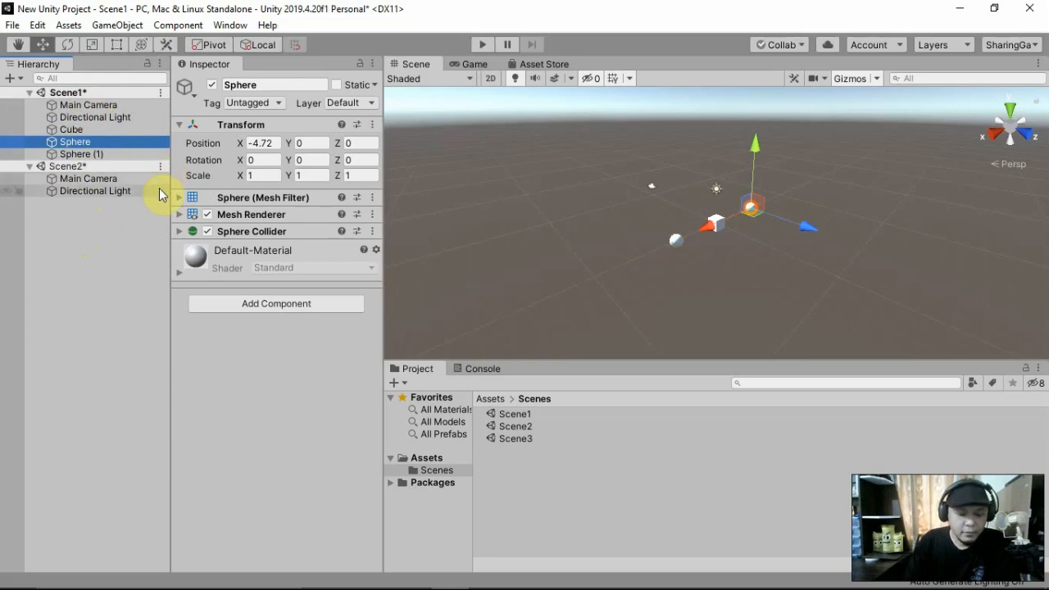
# Save both loaded scenes and remove Scene2 from the hierarchy
pyautogui.hotkey('ctrl', 's')
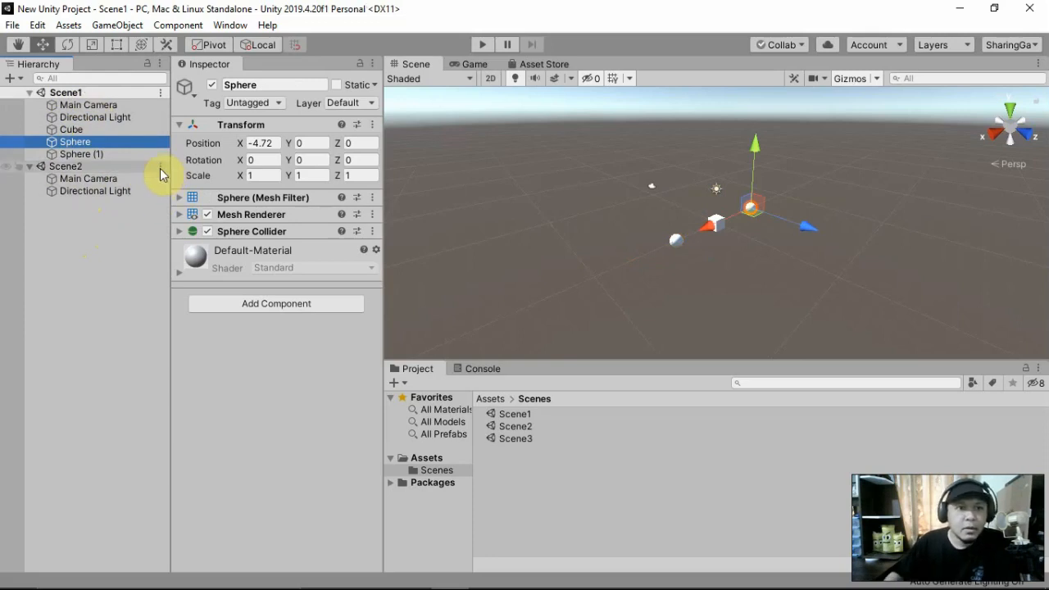
pyautogui.rightClick(160, 171)
pyautogui.click(216, 273)
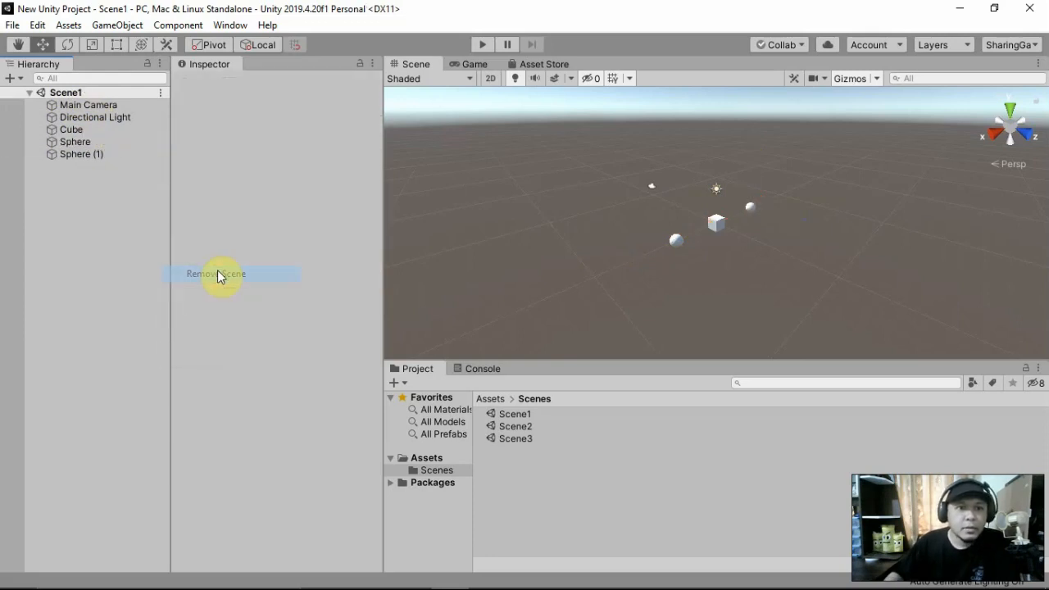
# Open Scene2 and Scene3, and return to Scene1 to check which objects each scene holds
pyautogui.click(515, 415)
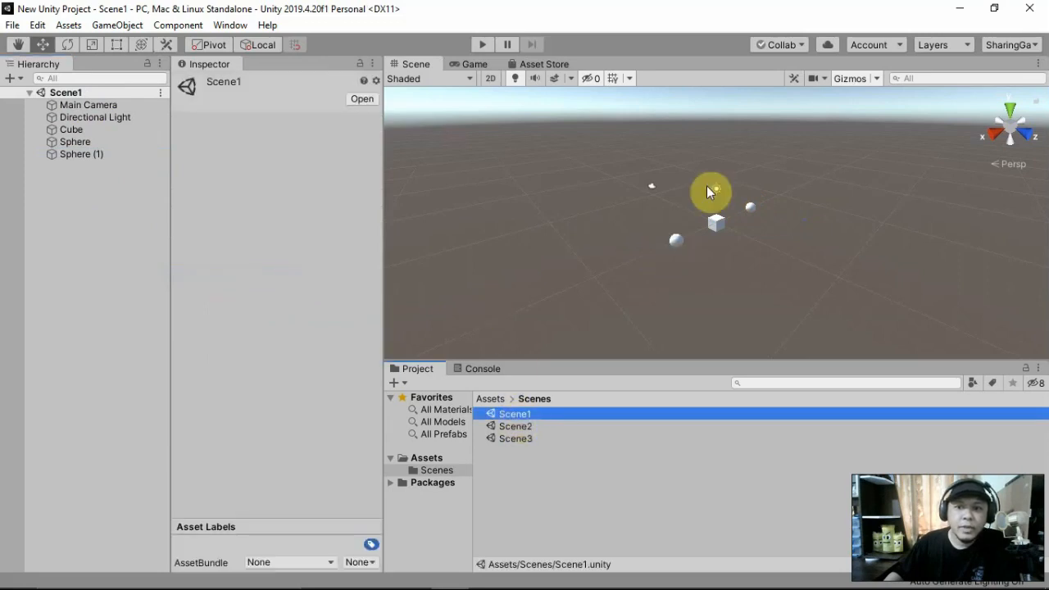
pyautogui.doubleClick(513, 426)
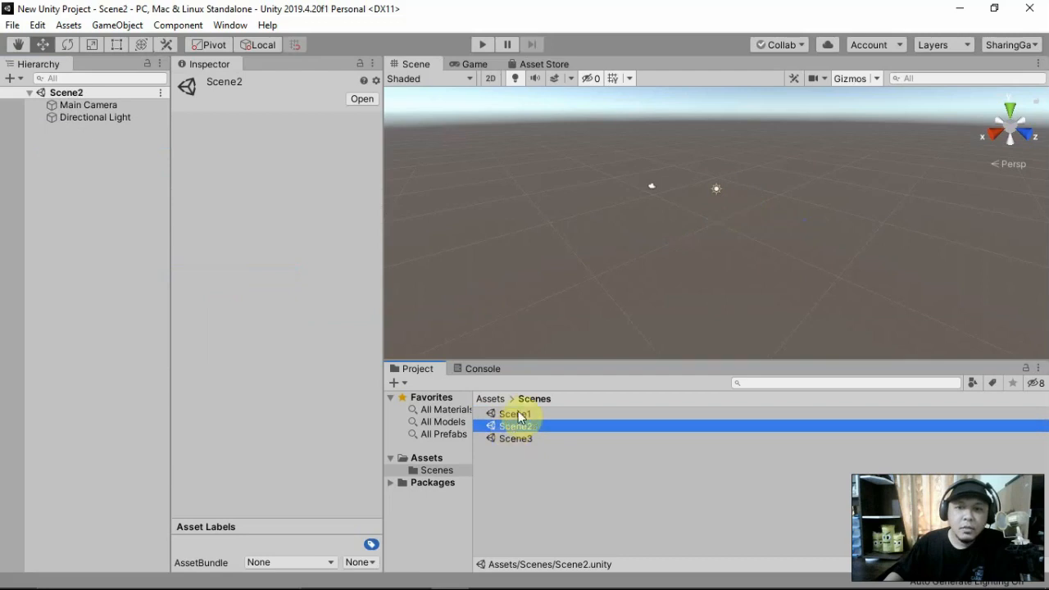
pyautogui.doubleClick(518, 440)
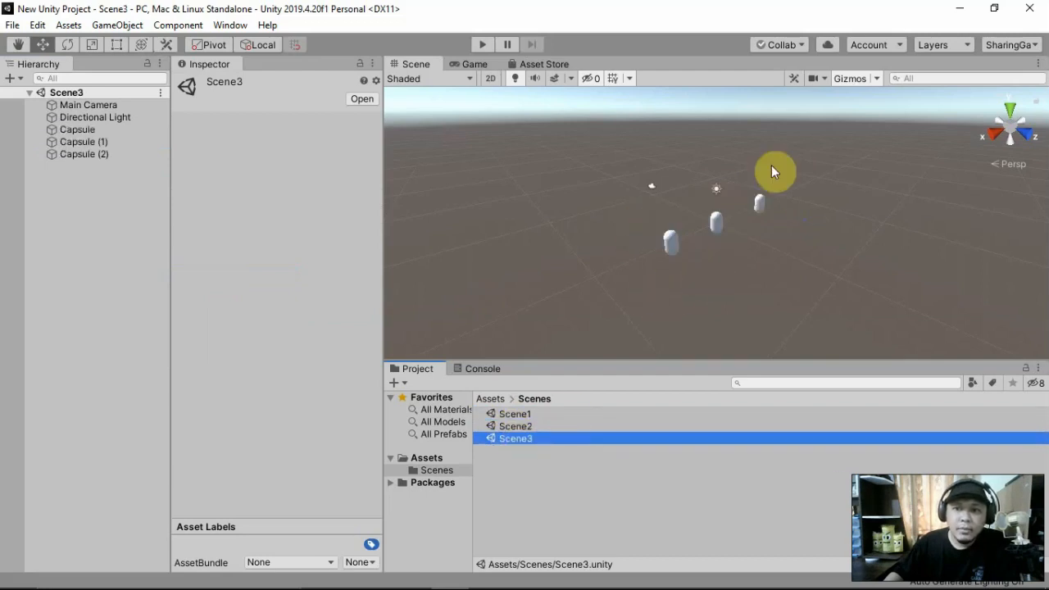
pyautogui.doubleClick(515, 414)
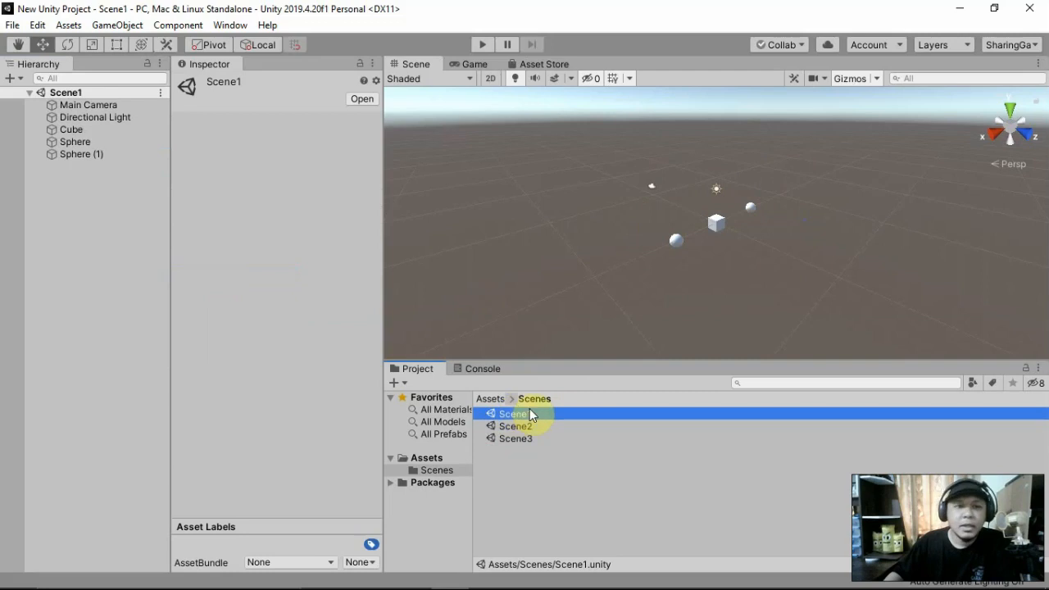
# Expand the Camera component of Scene1's Main Camera and read the description of its Projection property
pyautogui.click(84, 105)
pyautogui.click(179, 198)
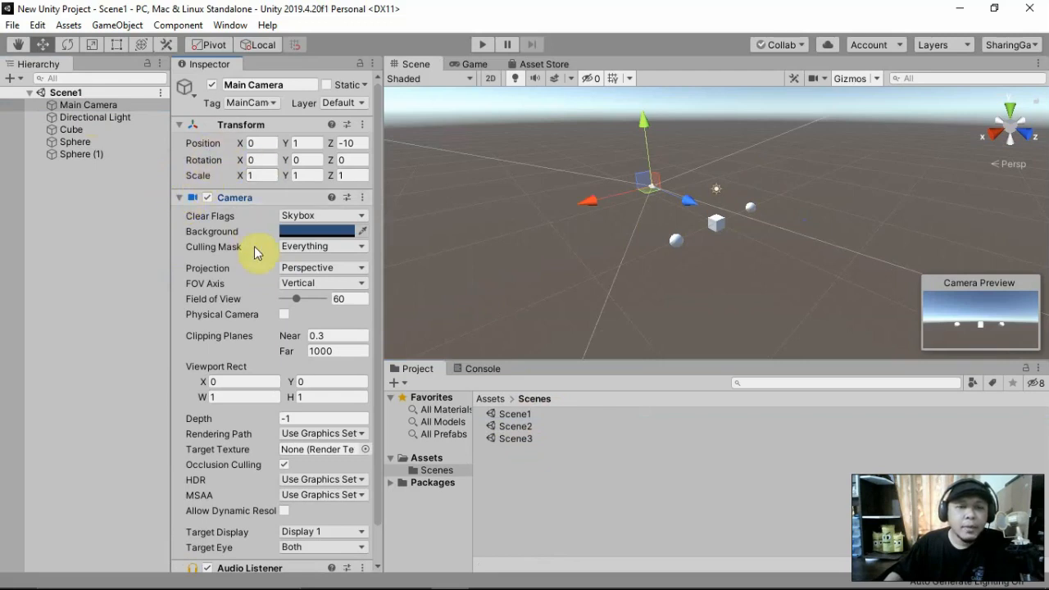
pyautogui.moveTo(211, 268)
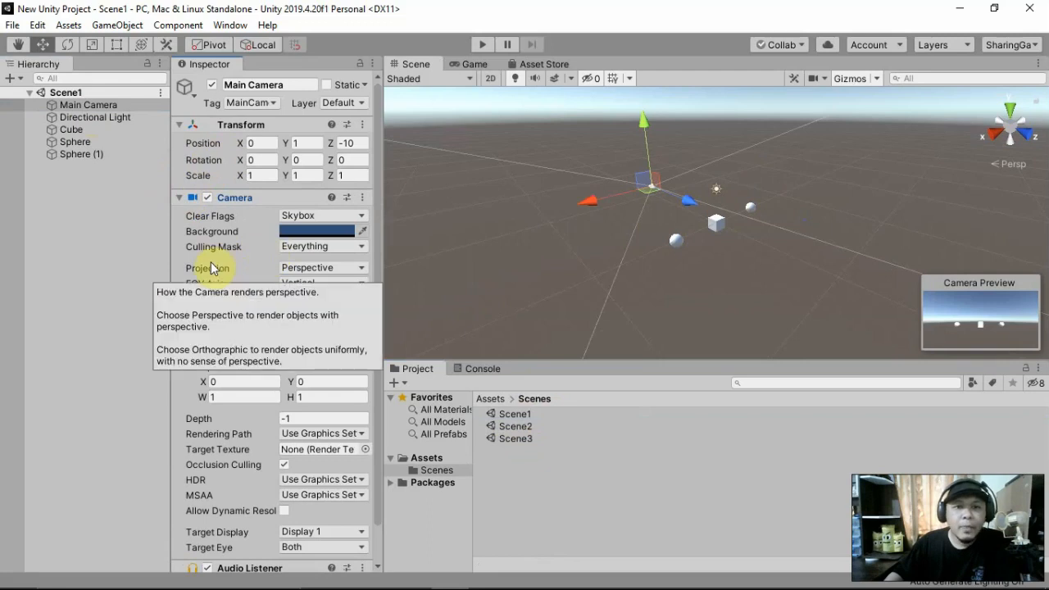